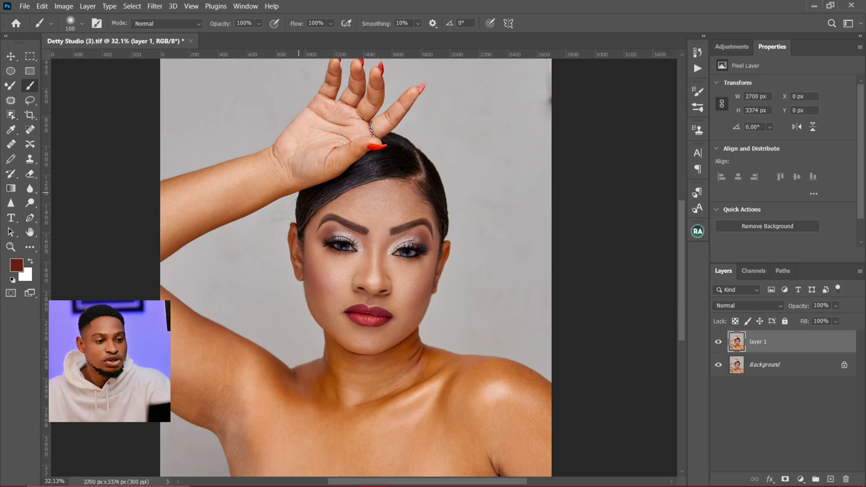
- Add a Gradient Map 1 layer above layer 1 and invert its mask to black with Ctrl+I
{"action": "left_click", "coordinate": [726, 46]}
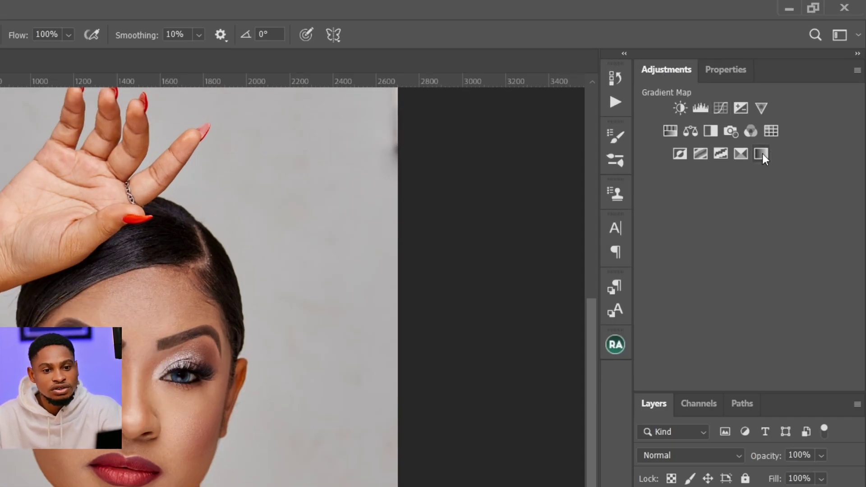
{"action": "left_click", "coordinate": [763, 155]}
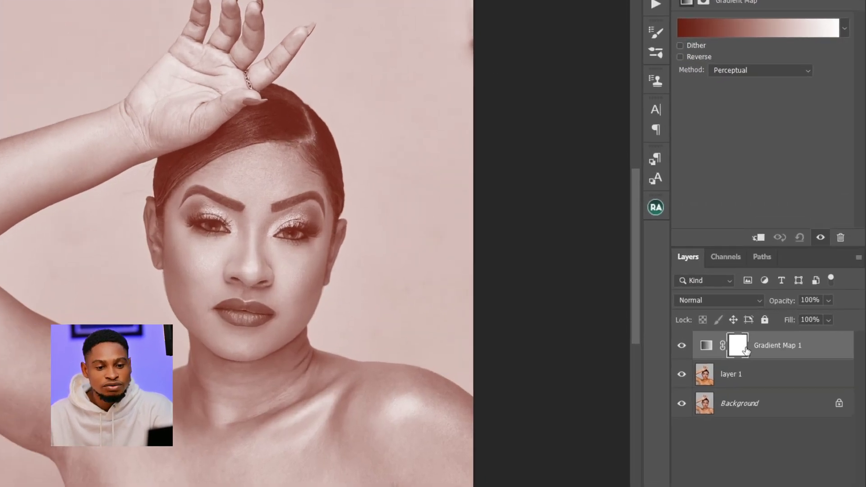
{"action": "left_click", "coordinate": [765, 343]}
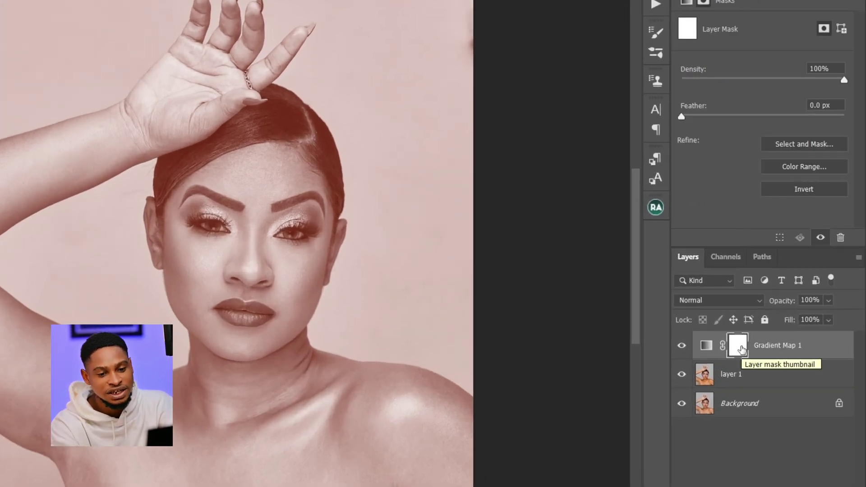
{"action": "key", "text": "ctrl+i"}
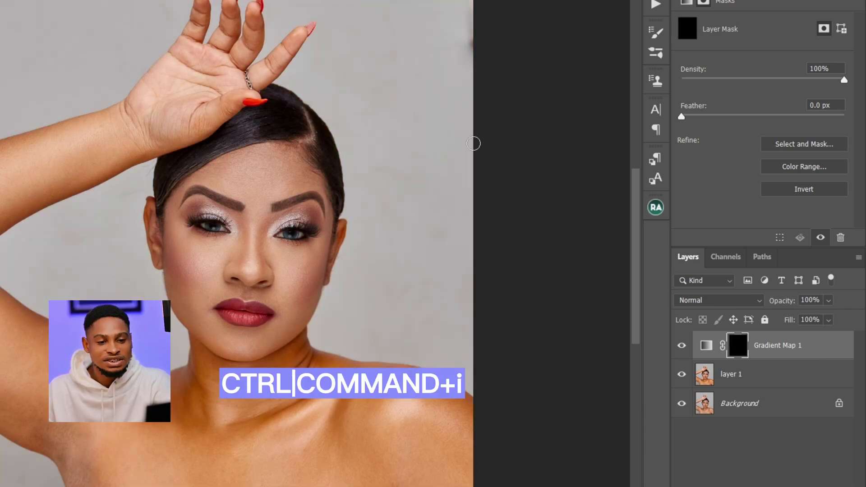
{"action": "left_click", "coordinate": [707, 345]}
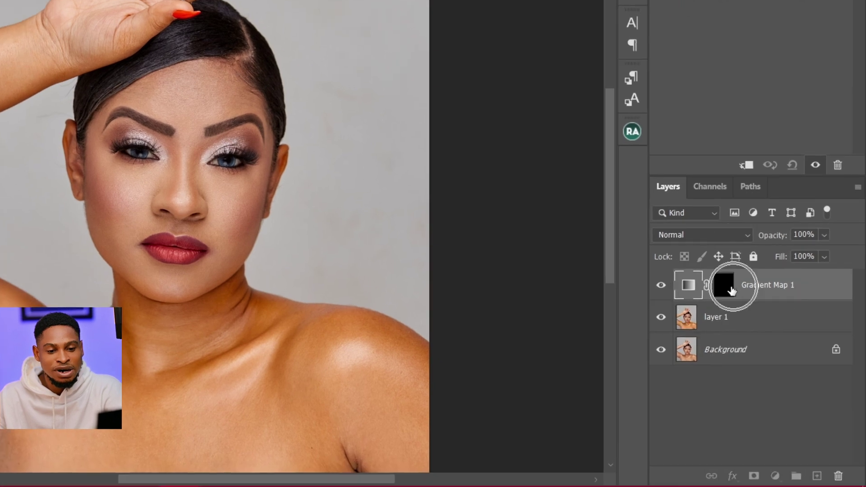
{"action": "left_click", "coordinate": [732, 291]}
{"action": "left_click", "coordinate": [687, 284]}
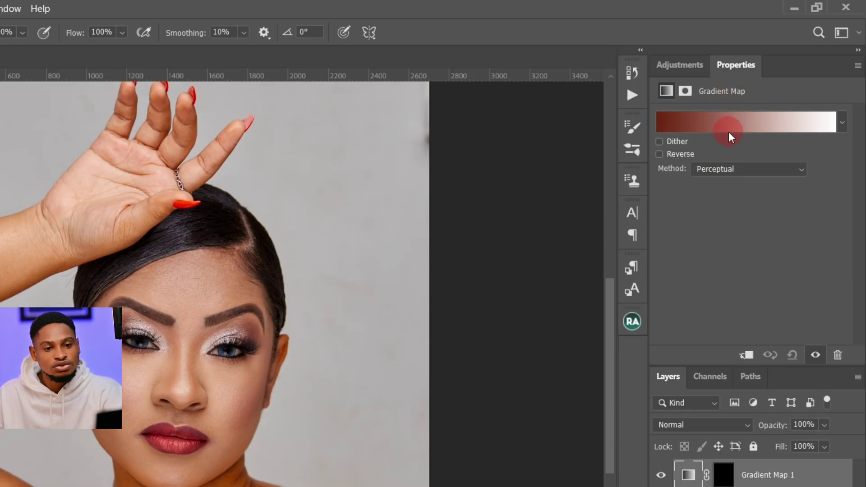
- Open the Gradient Editor and add a middle colour stop at 50% location
{"action": "left_click", "coordinate": [703, 124]}
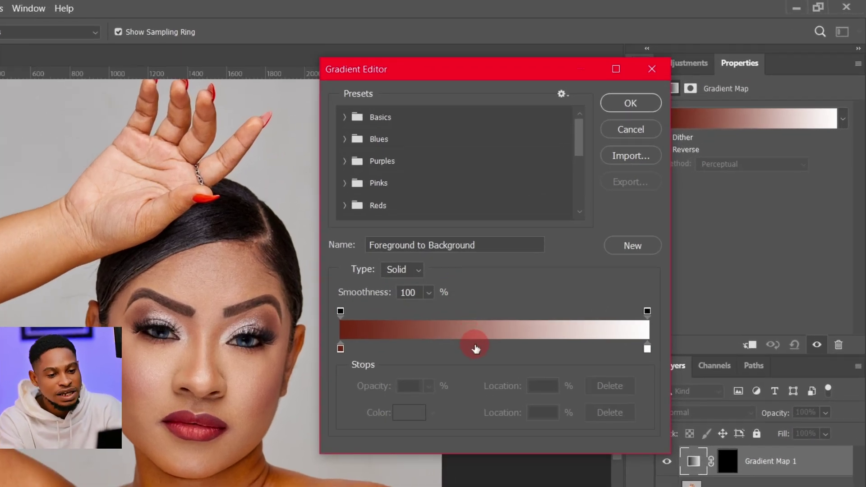
{"action": "left_click", "coordinate": [481, 346]}
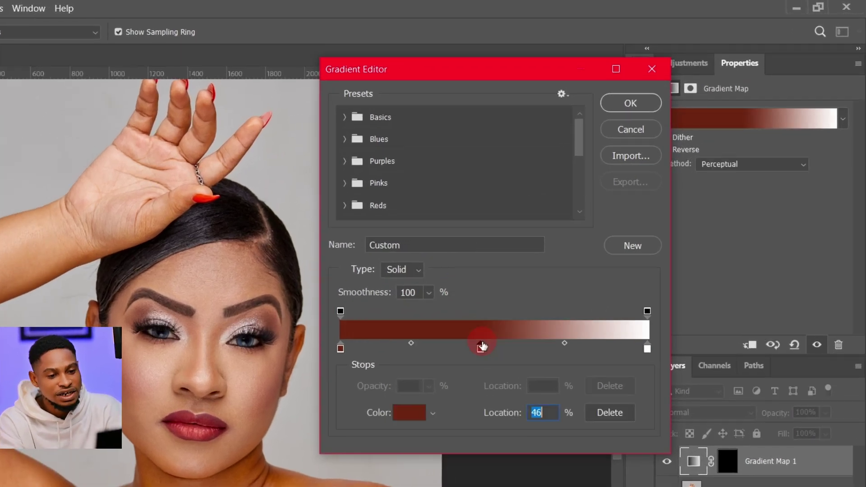
{"action": "type", "text": "50"}
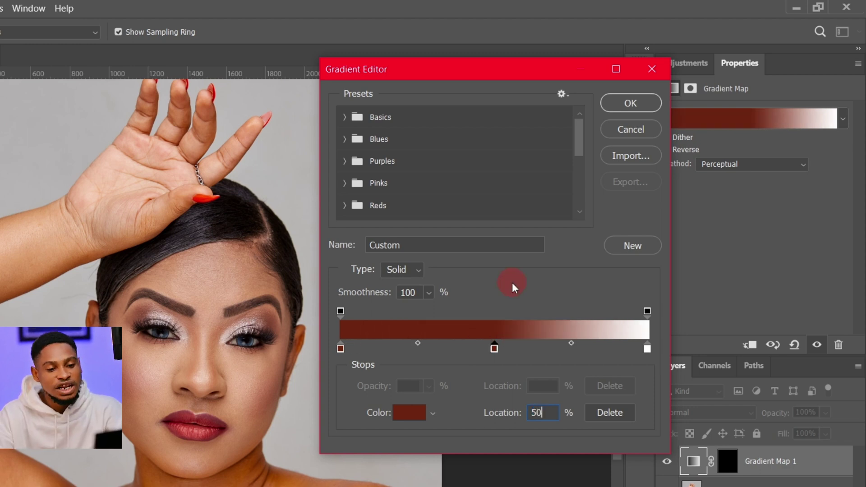
{"action": "left_click", "coordinate": [340, 349], "text": "ctrl"}
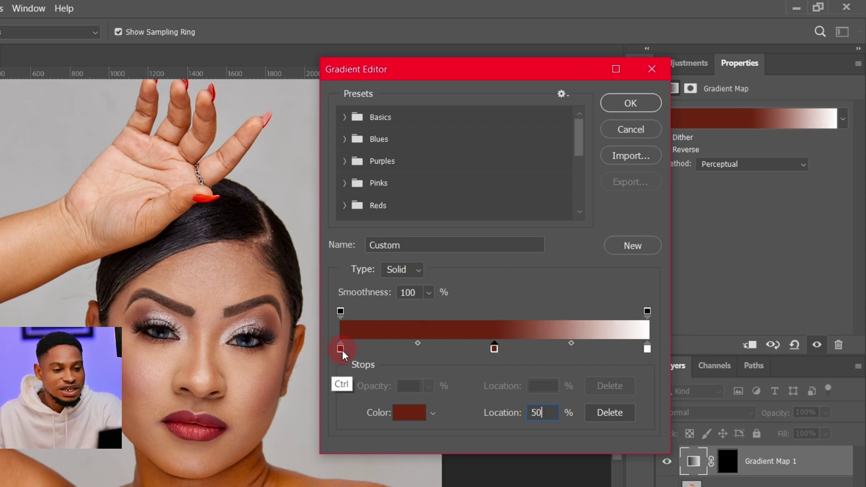
{"action": "left_click", "coordinate": [495, 348], "text": "ctrl"}
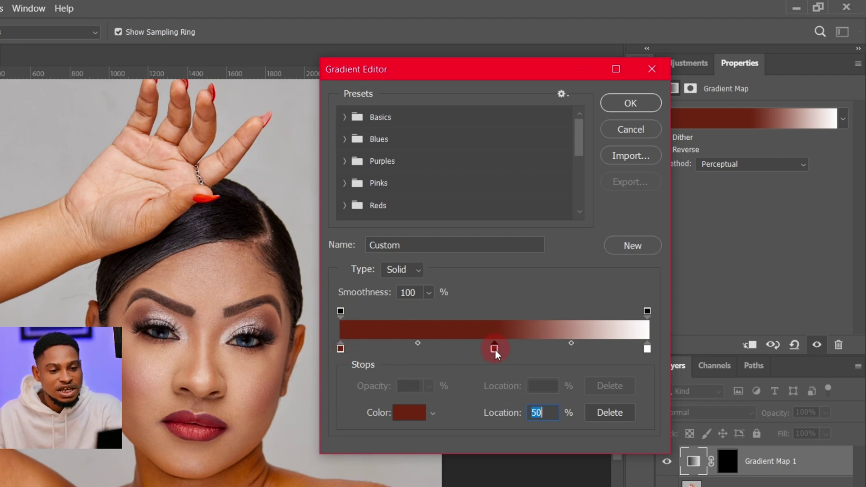
{"action": "left_click", "coordinate": [647, 348]}
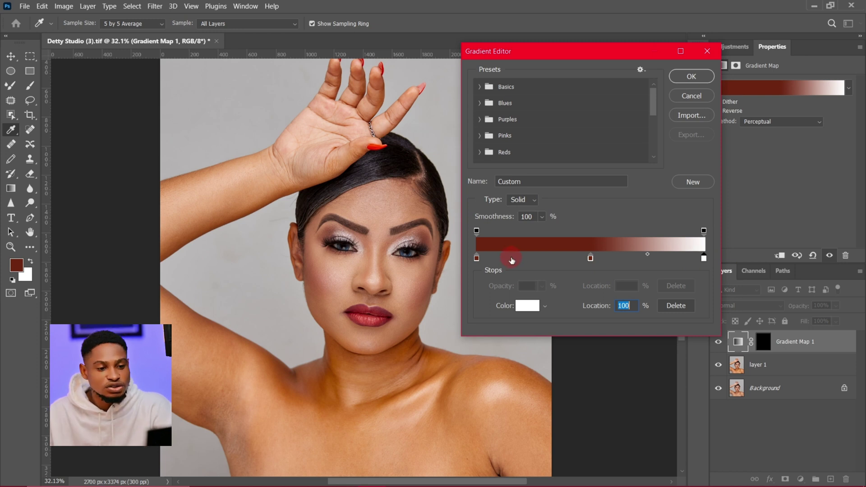
- Recolour the gradient's left stop with a brown skin tone sampled from the face
{"action": "left_click", "coordinate": [477, 258]}
{"action": "left_click", "coordinate": [527, 307]}
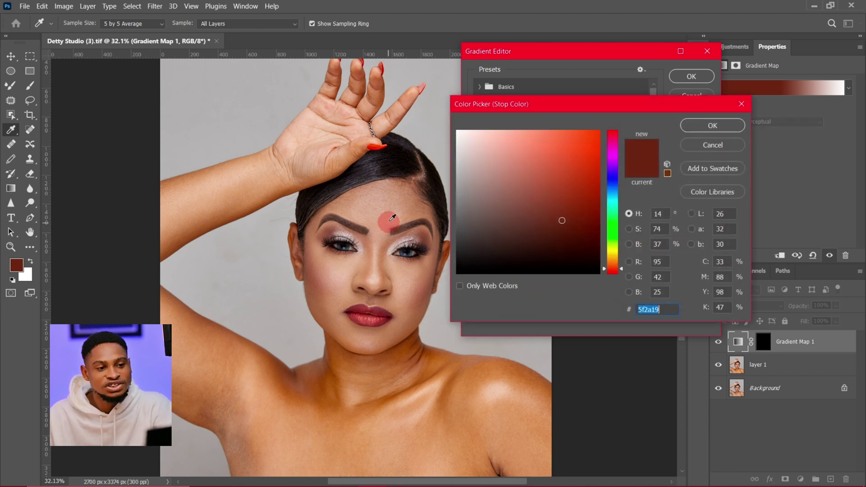
{"action": "left_click_drag", "start_coordinate": [323, 288], "coordinate": [317, 295]}
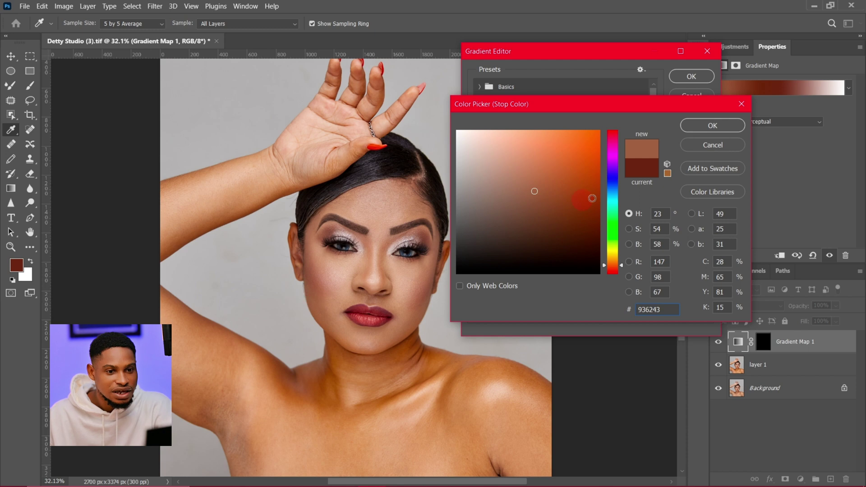
{"action": "left_click", "coordinate": [713, 127]}
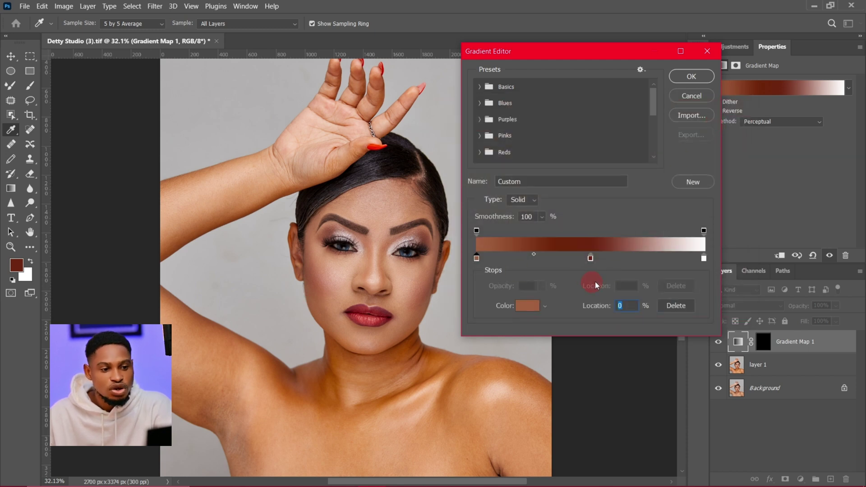
- Recolour the middle stop with the forehead skin tone #a67858
{"action": "left_click", "coordinate": [590, 259]}
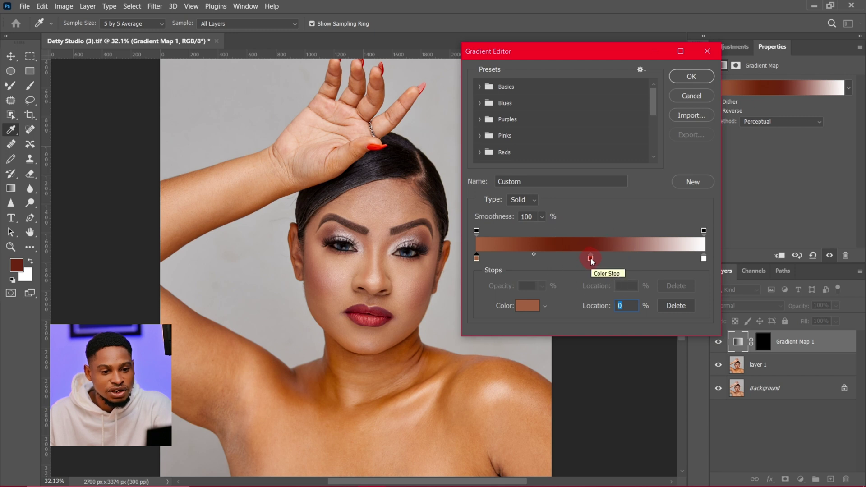
{"action": "left_click", "coordinate": [591, 258]}
{"action": "left_click", "coordinate": [529, 307]}
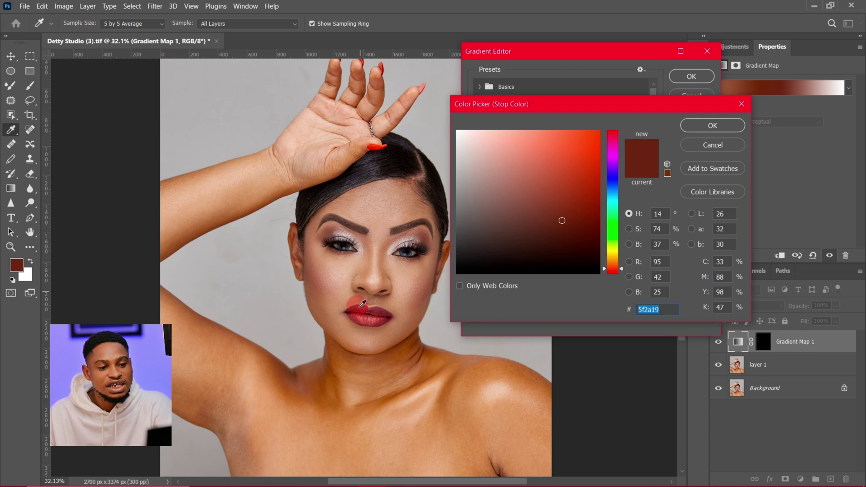
{"action": "left_click_drag", "start_coordinate": [440, 179], "coordinate": [413, 194]}
{"action": "left_click", "coordinate": [416, 192]}
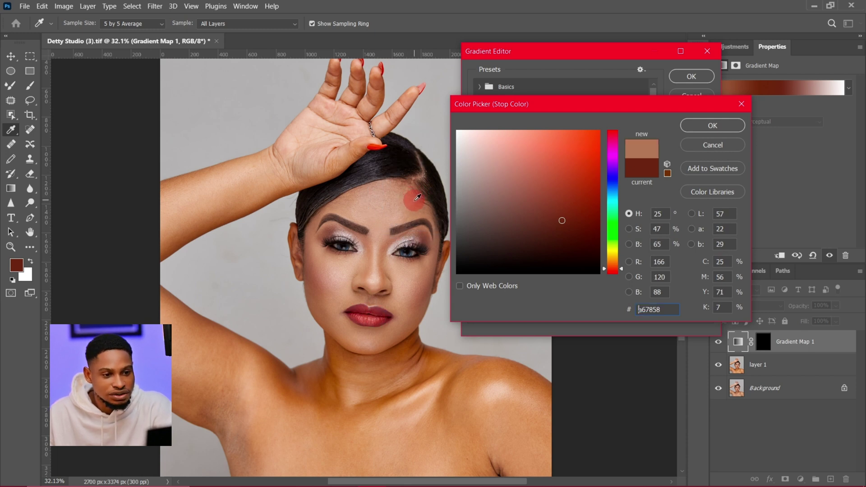
{"action": "left_click", "coordinate": [714, 125]}
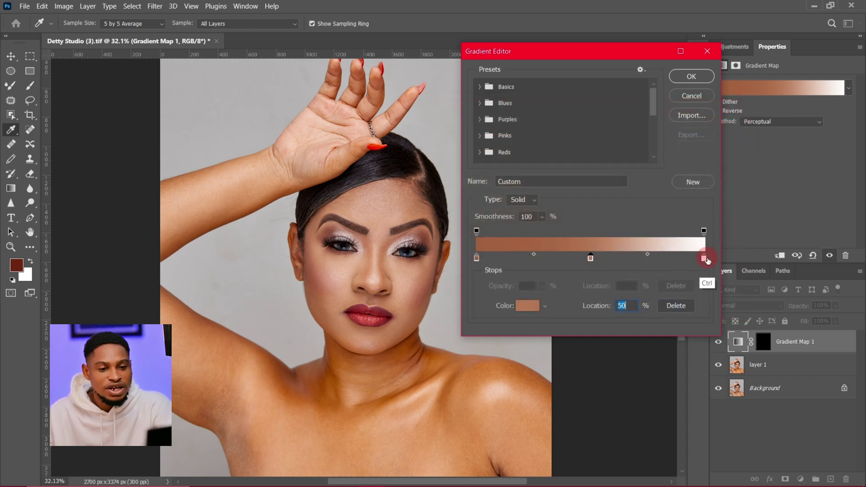
- Try a nose highlight tone on the right stop, then return it to white
{"action": "left_click", "coordinate": [704, 258]}
{"action": "left_click", "coordinate": [525, 307]}
{"action": "left_click", "coordinate": [374, 280]}
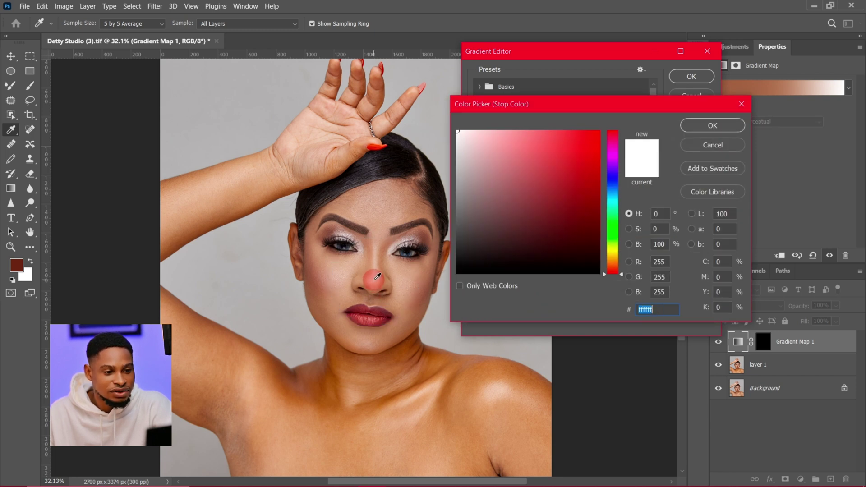
{"action": "left_click", "coordinate": [711, 127]}
{"action": "left_click", "coordinate": [478, 258]}
{"action": "left_click", "coordinate": [591, 256]}
{"action": "left_click", "coordinate": [695, 244]}
{"action": "left_click", "coordinate": [706, 258]}
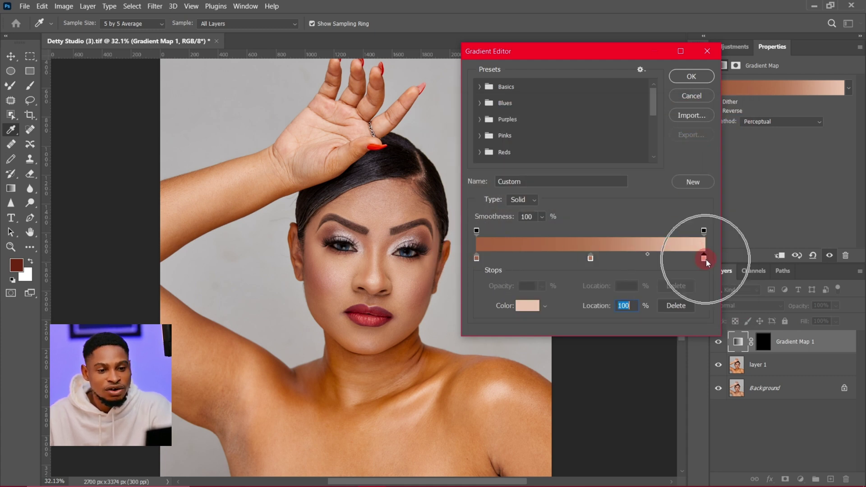
- Set the left stop to a deeper cheek-sampled tone, #8d5d41
{"action": "left_click", "coordinate": [590, 258]}
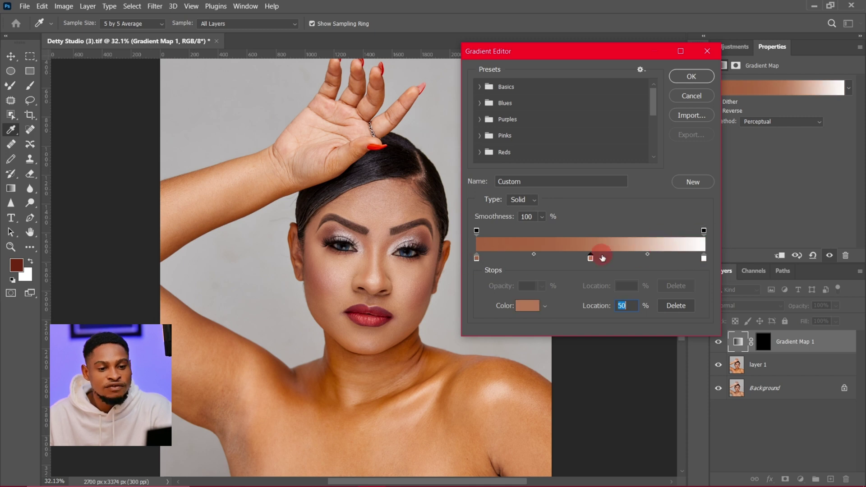
{"action": "left_click", "coordinate": [477, 259]}
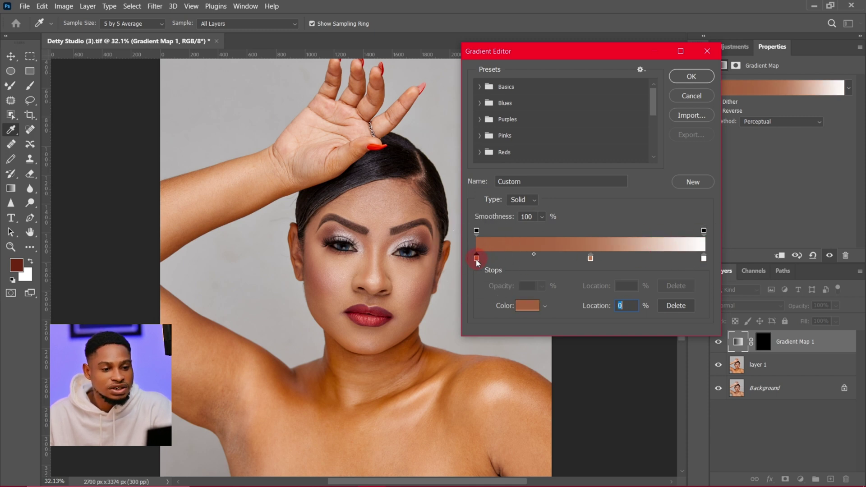
{"action": "left_click", "coordinate": [530, 309]}
{"action": "left_click", "coordinate": [526, 189]}
{"action": "mouse_move", "coordinate": [535, 190]}
{"action": "left_mouse_down"}
{"action": "mouse_move", "coordinate": [550, 169]}
{"action": "mouse_move", "coordinate": [520, 172]}
{"action": "mouse_move", "coordinate": [556, 229]}
{"action": "mouse_move", "coordinate": [538, 211]}
{"action": "left_mouse_up"}
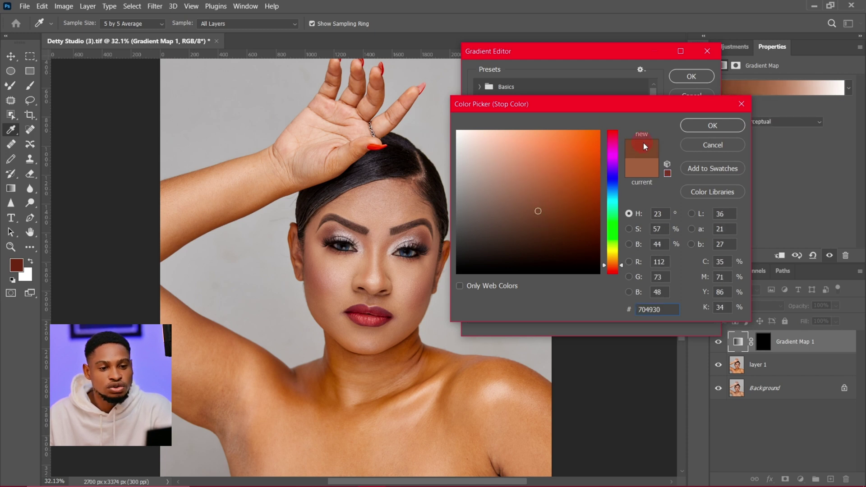
{"action": "left_click", "coordinate": [313, 294]}
{"action": "left_click_drag", "start_coordinate": [318, 291], "coordinate": [315, 291]}
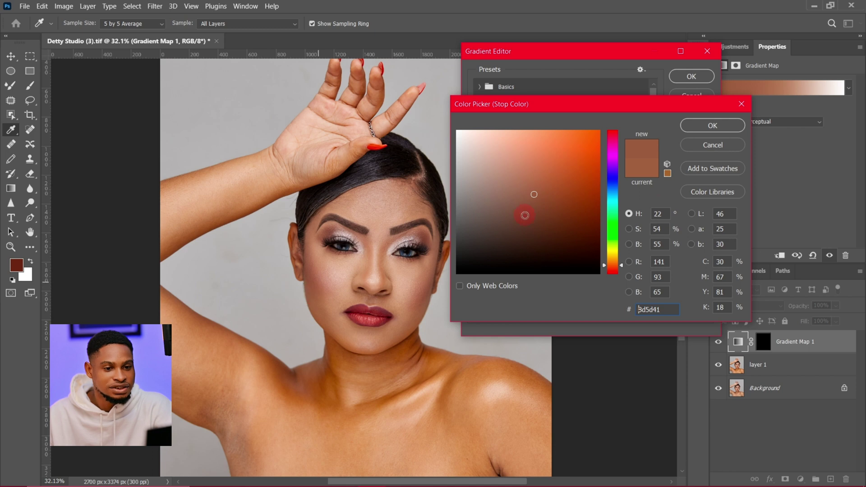
{"action": "left_click", "coordinate": [721, 125]}
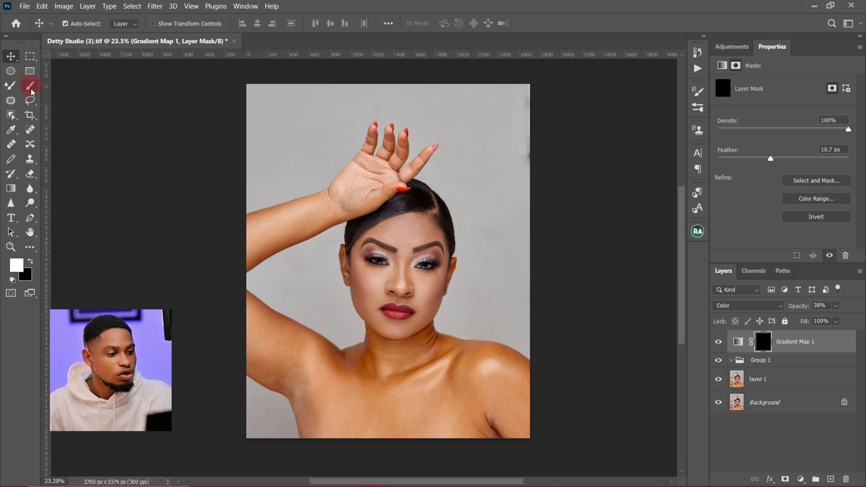
- Target the Gradient Map 1 mask with a soft 0%-hardness brush, shrunk to about 150 px
{"action": "left_click", "coordinate": [763, 342]}
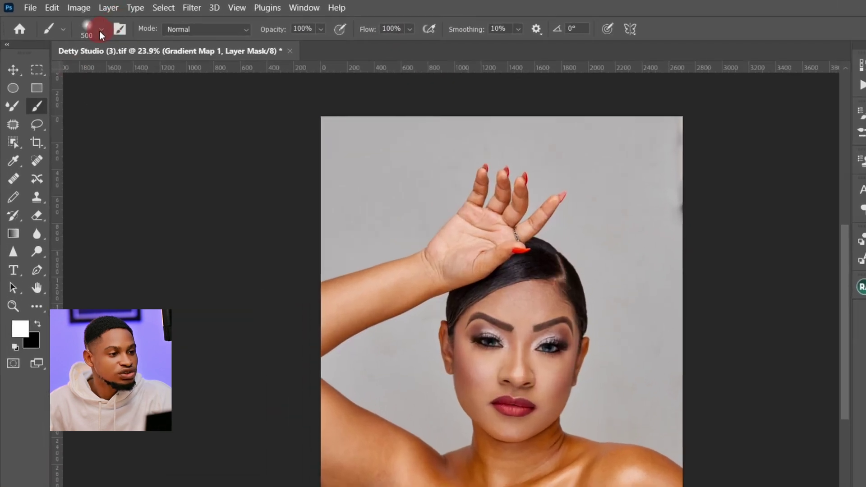
{"action": "left_click", "coordinate": [82, 23]}
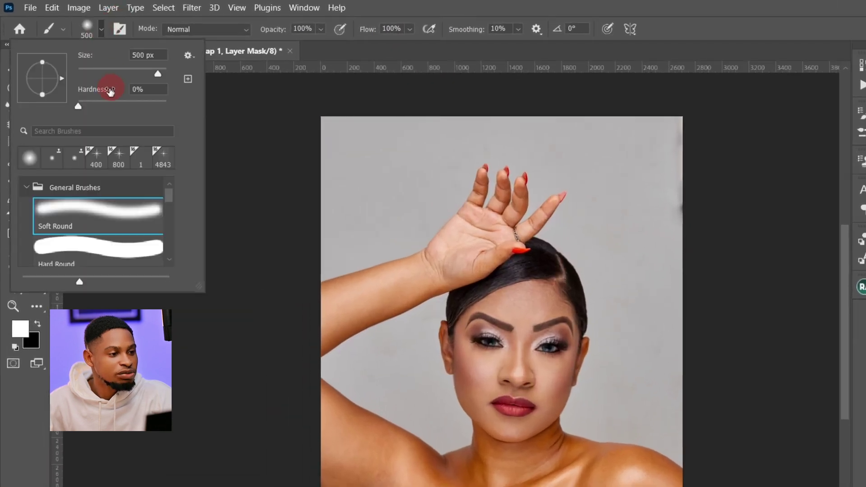
{"action": "left_click", "coordinate": [79, 107]}
{"action": "left_click", "coordinate": [240, 93]}
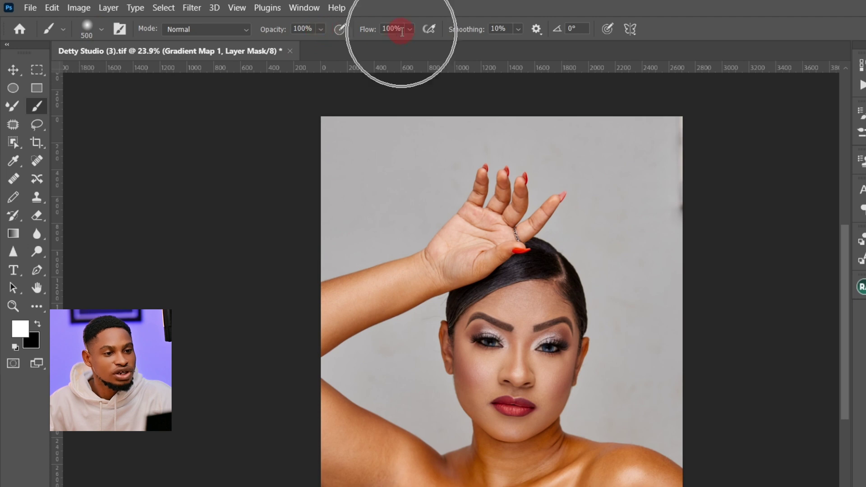
{"action": "key", "text": "bracketleft"}
{"action": "key", "text": "bracketleft"}
{"action": "key", "text": "bracketleft"}
{"action": "key", "text": "bracketleft"}
{"action": "key", "text": "bracketleft"}
{"action": "key", "text": "bracketleft"}
{"action": "left_click", "coordinate": [592, 389], "text": "ctrl"}
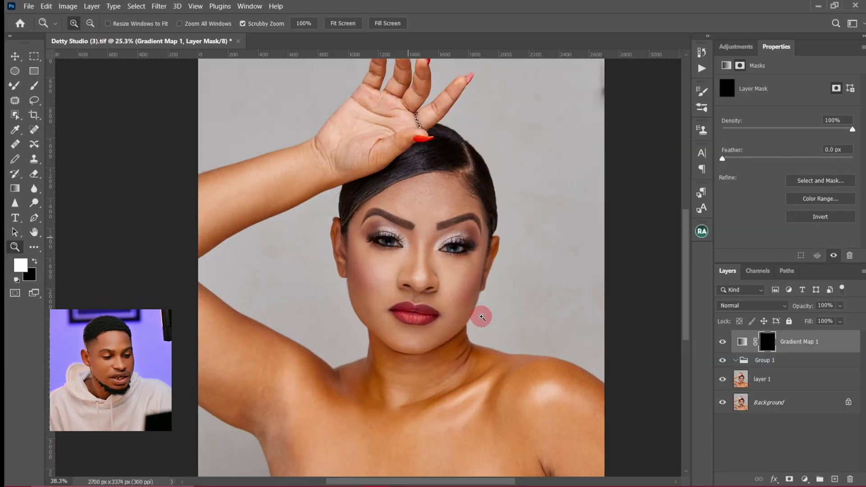
{"action": "scroll", "coordinate": [566, 257], "scroll_direction": "down", "scroll_amount": 5}
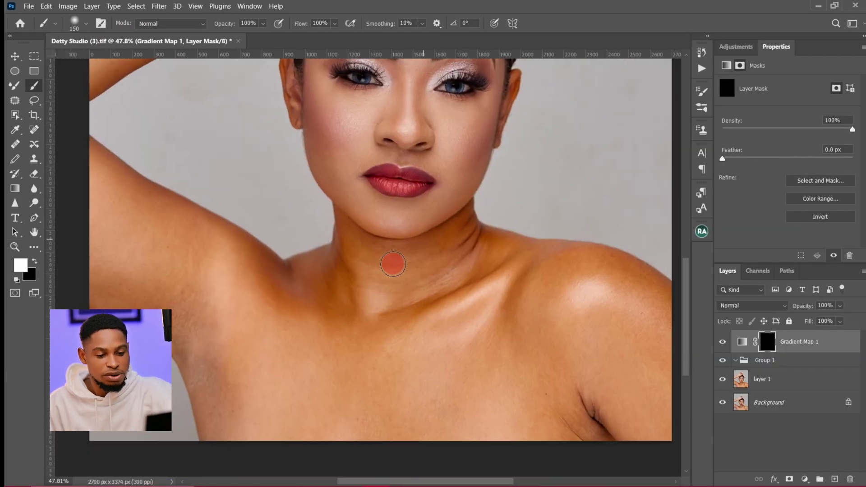
{"action": "key", "text": "bracketleft"}
{"action": "key", "text": "bracketleft"}
- Paint the mask white over the neck, shoulders and chest, then switch to black and the eraser
{"action": "mouse_move", "coordinate": [360, 257]}
{"action": "left_mouse_down"}
{"action": "mouse_move", "coordinate": [355, 282]}
{"action": "mouse_move", "coordinate": [348, 254]}
{"action": "mouse_move", "coordinate": [327, 282]}
{"action": "mouse_move", "coordinate": [296, 291]}
{"action": "mouse_move", "coordinate": [341, 233]}
{"action": "mouse_move", "coordinate": [355, 246]}
{"action": "mouse_move", "coordinate": [372, 244]}
{"action": "mouse_move", "coordinate": [354, 233]}
{"action": "mouse_move", "coordinate": [373, 246]}
{"action": "mouse_move", "coordinate": [404, 247]}
{"action": "mouse_move", "coordinate": [463, 228]}
{"action": "mouse_move", "coordinate": [368, 264]}
{"action": "mouse_move", "coordinate": [382, 267]}
{"action": "mouse_move", "coordinate": [319, 309]}
{"action": "mouse_move", "coordinate": [296, 309]}
{"action": "mouse_move", "coordinate": [260, 260]}
{"action": "mouse_move", "coordinate": [349, 316]}
{"action": "mouse_move", "coordinate": [316, 319]}
{"action": "mouse_move", "coordinate": [311, 311]}
{"action": "mouse_move", "coordinate": [423, 286]}
{"action": "mouse_move", "coordinate": [421, 260]}
{"action": "mouse_move", "coordinate": [346, 265]}
{"action": "mouse_move", "coordinate": [399, 262]}
{"action": "mouse_move", "coordinate": [472, 207]}
{"action": "mouse_move", "coordinate": [494, 259]}
{"action": "mouse_move", "coordinate": [516, 267]}
{"action": "mouse_move", "coordinate": [537, 249]}
{"action": "mouse_move", "coordinate": [515, 279]}
{"action": "mouse_move", "coordinate": [460, 315]}
{"action": "mouse_move", "coordinate": [432, 347]}
{"action": "mouse_move", "coordinate": [527, 294]}
{"action": "mouse_move", "coordinate": [482, 341]}
{"action": "mouse_move", "coordinate": [494, 316]}
{"action": "left_mouse_up"}
{"action": "key", "text": "bracketleft"}
{"action": "key", "text": "bracketright"}
{"action": "key", "text": "bracketright"}
{"action": "key", "text": "bracketright"}
{"action": "key", "text": "bracketright"}
{"action": "key", "text": "bracketright"}
{"action": "key", "text": "bracketleft"}
{"action": "key", "text": "bracketleft"}
{"action": "key", "text": "bracketright"}
{"action": "key", "text": "z"}
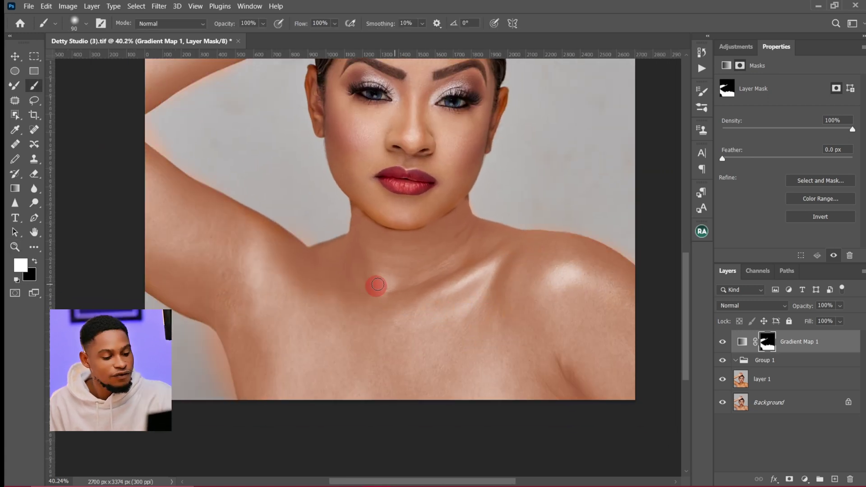
{"action": "mouse_move", "coordinate": [373, 286]}
{"action": "left_mouse_down"}
{"action": "mouse_move", "coordinate": [418, 272]}
{"action": "mouse_move", "coordinate": [394, 273]}
{"action": "left_mouse_up"}
{"action": "key", "text": "z"}
{"action": "key", "text": "b"}
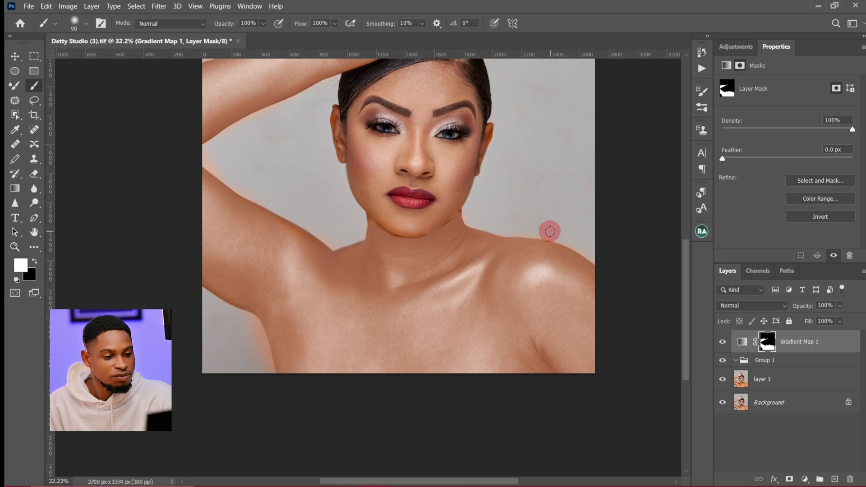
{"action": "key", "text": "x"}
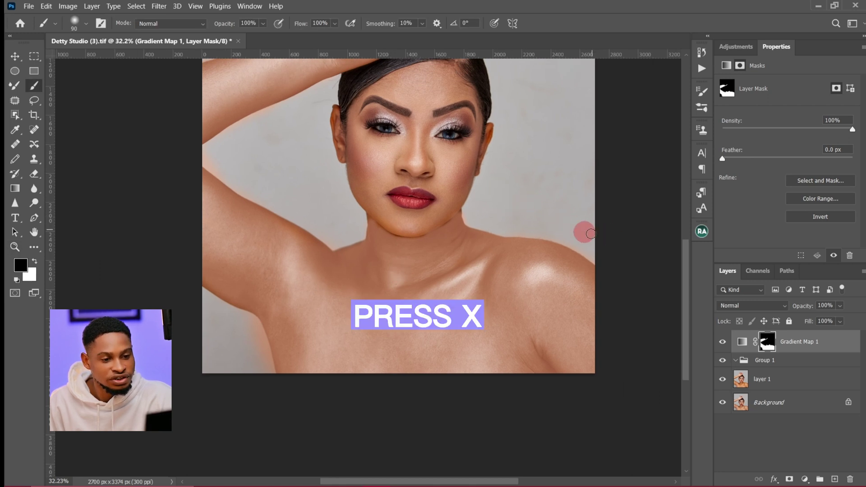
{"action": "key", "text": "e"}
{"action": "mouse_move", "coordinate": [271, 128]}
{"action": "left_mouse_down"}
{"action": "mouse_move", "coordinate": [286, 207]}
{"action": "mouse_move", "coordinate": [296, 216]}
{"action": "left_mouse_up"}
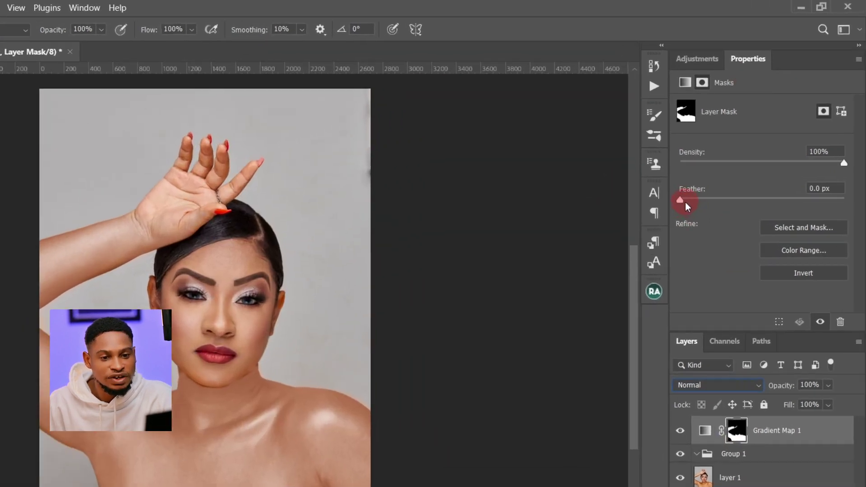
- Feather the mask to 10.7 px and blend Gradient Map 1 in Color mode at 42% opacity
{"action": "left_click_drag", "start_coordinate": [686, 202], "coordinate": [746, 207]}
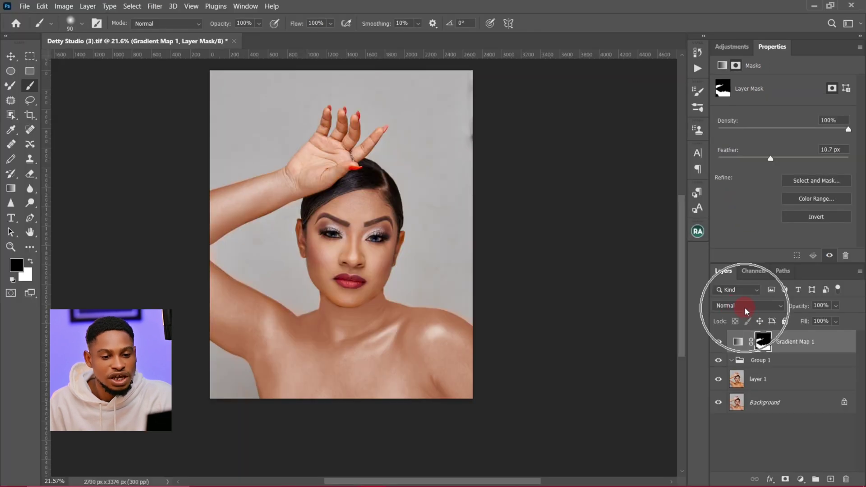
{"action": "left_click", "coordinate": [745, 309]}
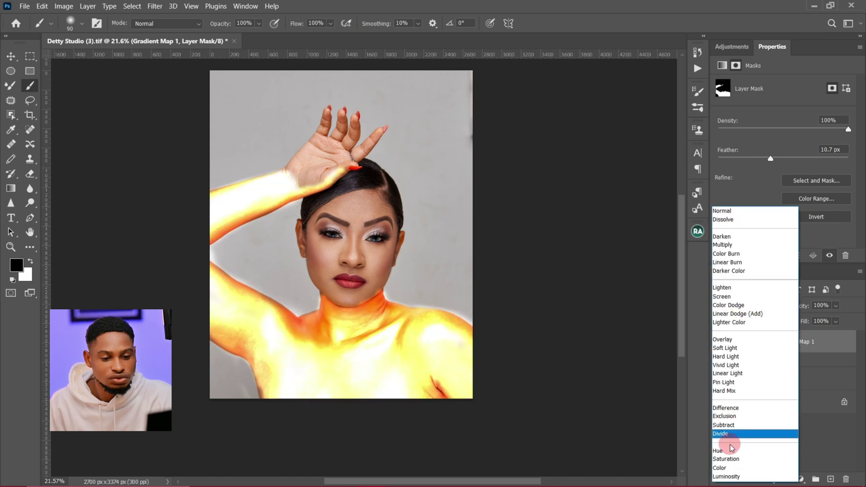
{"action": "left_click", "coordinate": [730, 468]}
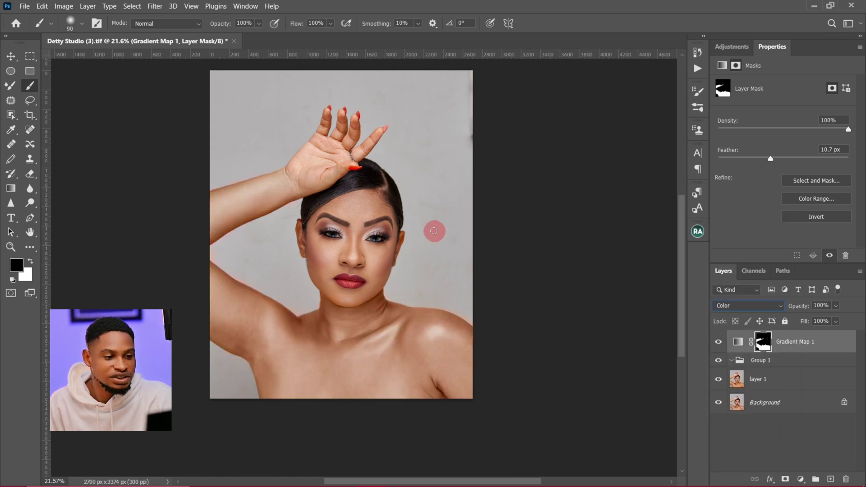
{"action": "scroll", "coordinate": [429, 340], "scroll_direction": "up", "scroll_amount": 3}
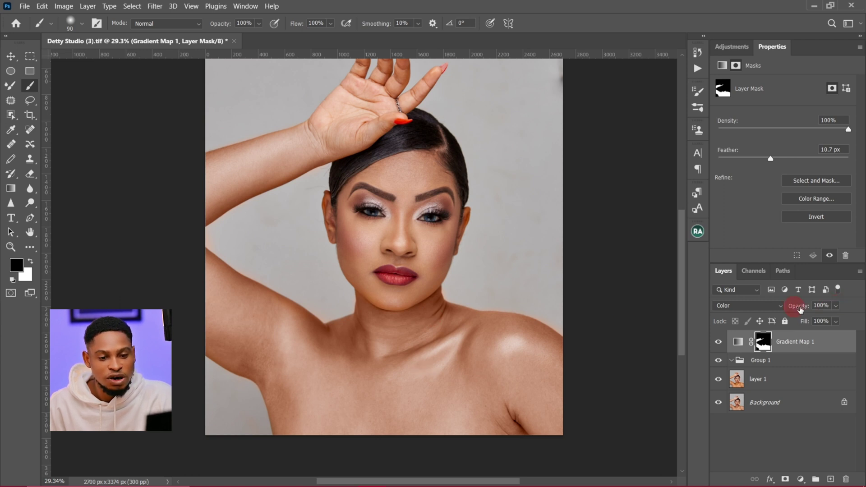
{"action": "key", "text": "ctrl"}
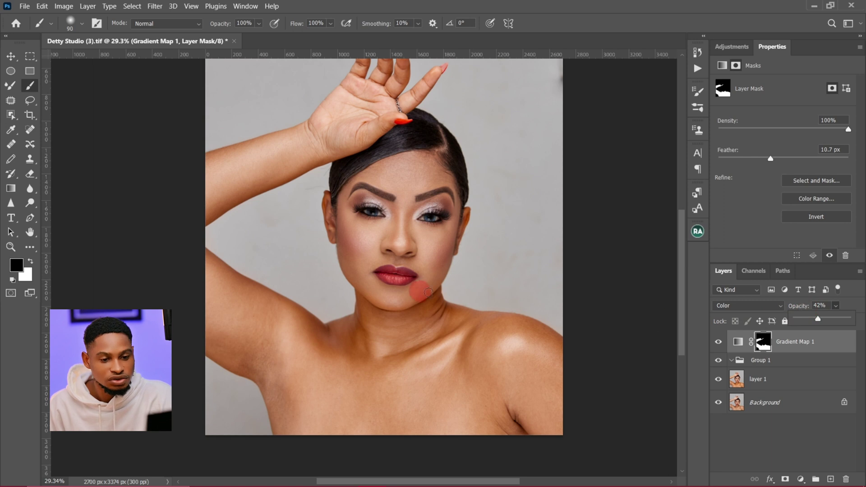
{"action": "left_click", "coordinate": [719, 343]}
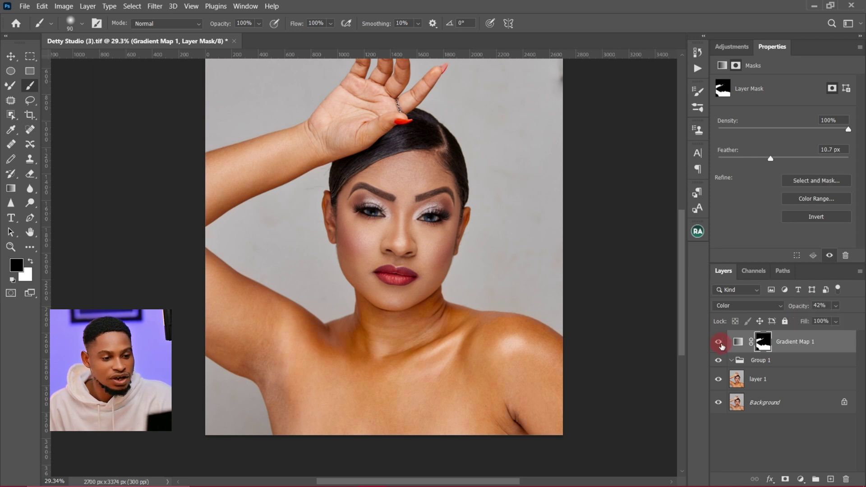
- Zoom out and back in to review the whole tinted portrait
{"action": "key", "text": "z"}
{"action": "mouse_move", "coordinate": [470, 317]}
{"action": "left_mouse_down"}
{"action": "mouse_move", "coordinate": [450, 324]}
{"action": "mouse_move", "coordinate": [450, 277]}
{"action": "left_mouse_up"}
{"action": "key", "text": "b"}
{"action": "key", "text": "z"}
{"action": "key", "text": "b"}
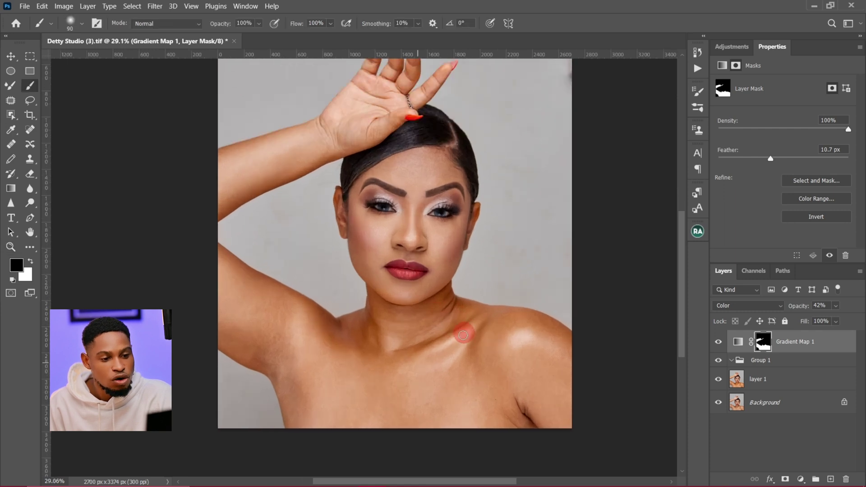
{"action": "key", "text": "z"}
{"action": "left_click_drag", "start_coordinate": [464, 333], "coordinate": [444, 334]}
{"action": "key", "text": "b"}
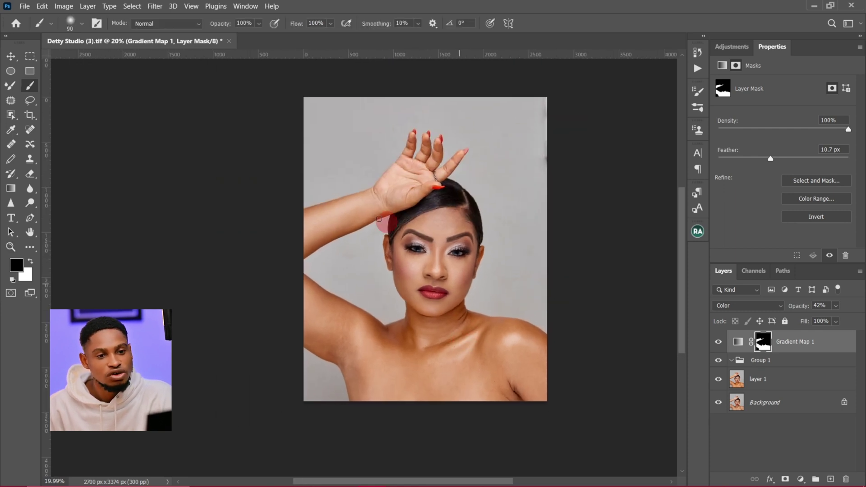
- Add a Hue/Saturation adjustment layer and reduce the Yellows saturation
{"action": "left_click", "coordinate": [731, 47]}
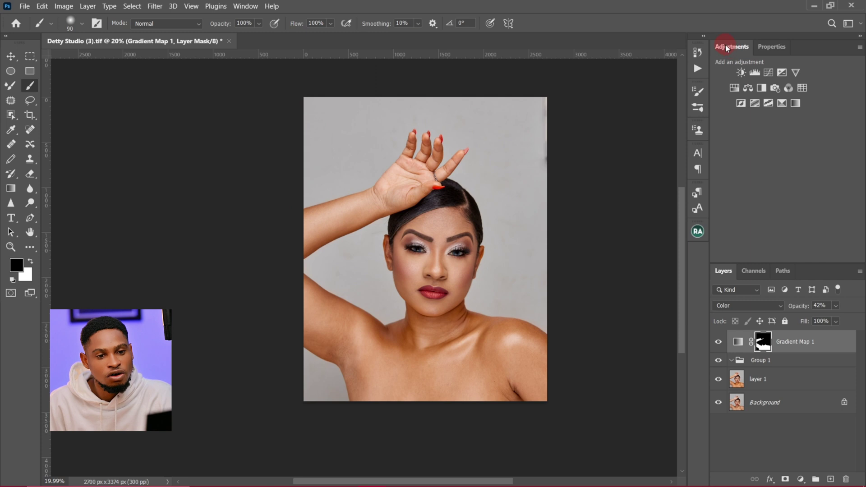
{"action": "left_click", "coordinate": [736, 90]}
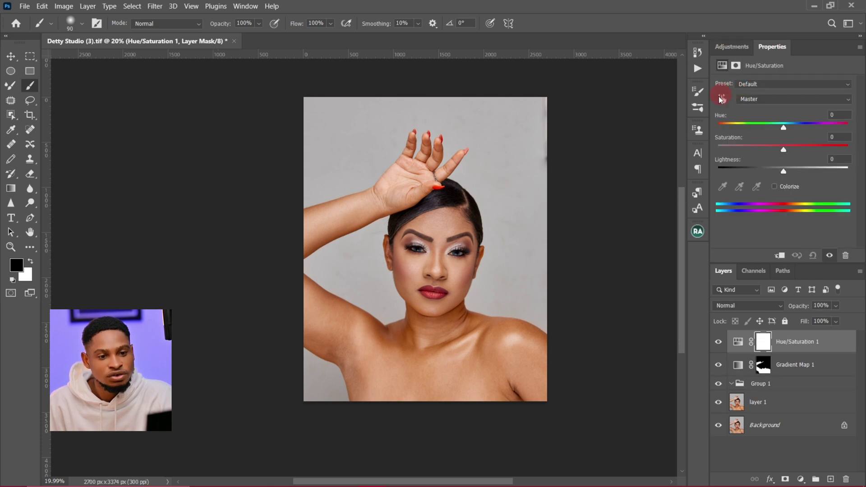
{"action": "left_click", "coordinate": [745, 100]}
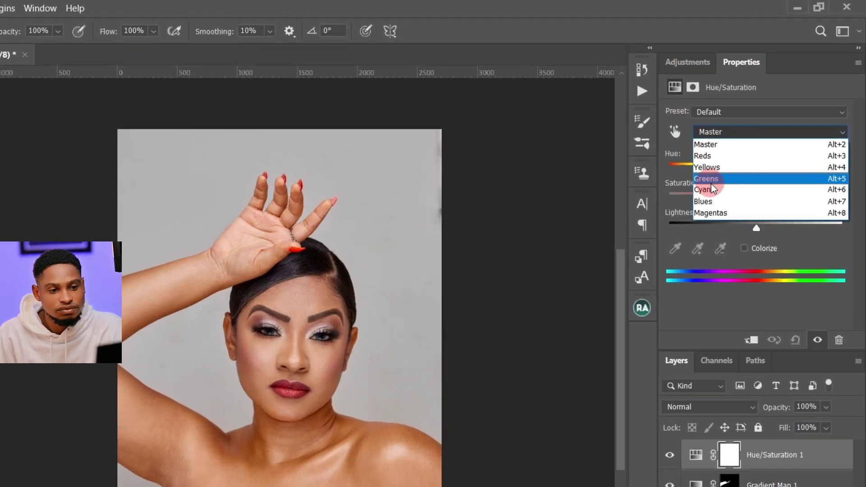
{"action": "left_click", "coordinate": [752, 124]}
{"action": "left_click", "coordinate": [750, 239]}
{"action": "left_click_drag", "start_coordinate": [750, 210], "coordinate": [743, 209]}
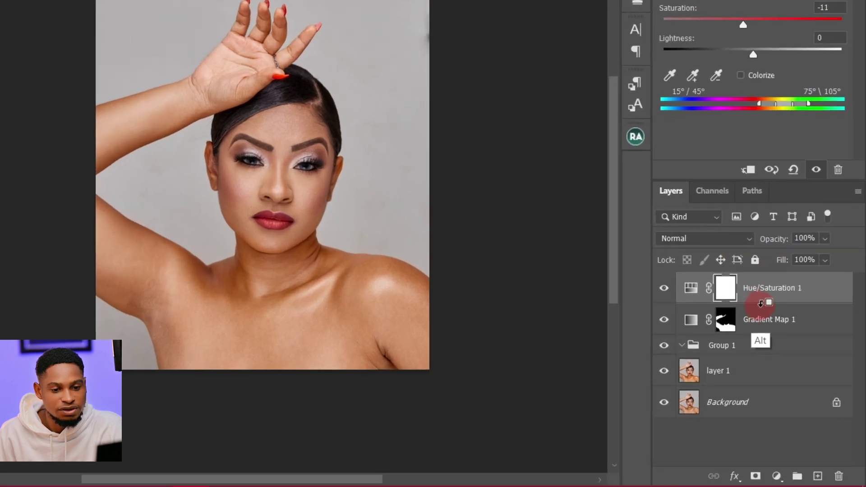
- Copy Gradient Map 1's mask onto Hue/Saturation 1 and clip it to Gradient Map 1
{"action": "left_click_drag", "start_coordinate": [748, 416], "coordinate": [755, 414]}
{"action": "left_click_drag", "start_coordinate": [732, 317], "coordinate": [756, 301]}
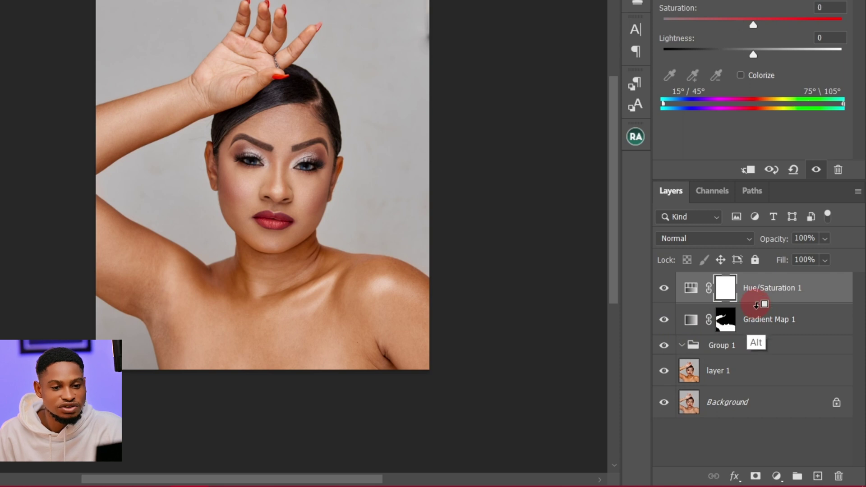
{"action": "left_click", "coordinate": [756, 302], "text": "alt"}
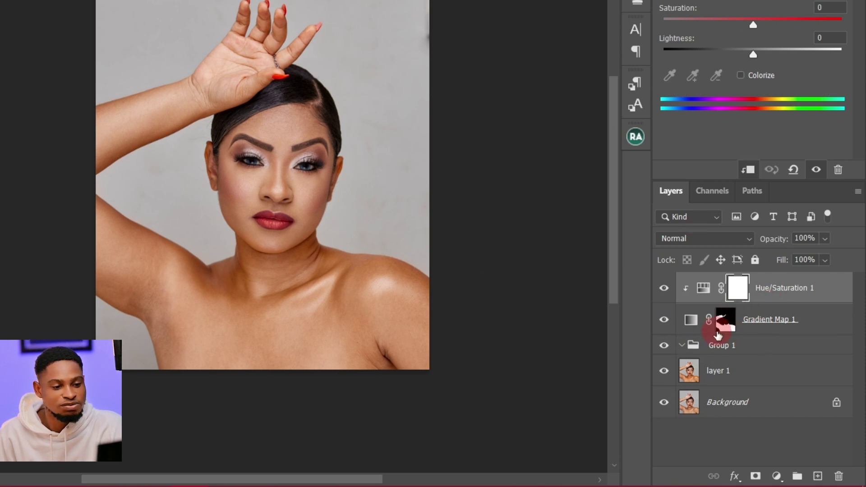
{"action": "left_click", "coordinate": [703, 291]}
- Desaturate the Yellows and lower the Reds saturation to -13
{"action": "left_click", "coordinate": [761, 56]}
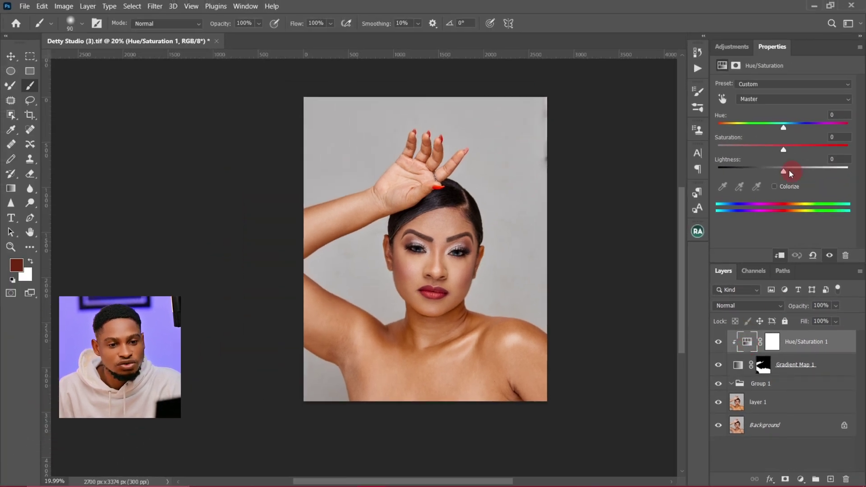
{"action": "left_click", "coordinate": [751, 99]}
{"action": "left_click", "coordinate": [746, 121]}
{"action": "left_click_drag", "start_coordinate": [784, 150], "coordinate": [774, 152]}
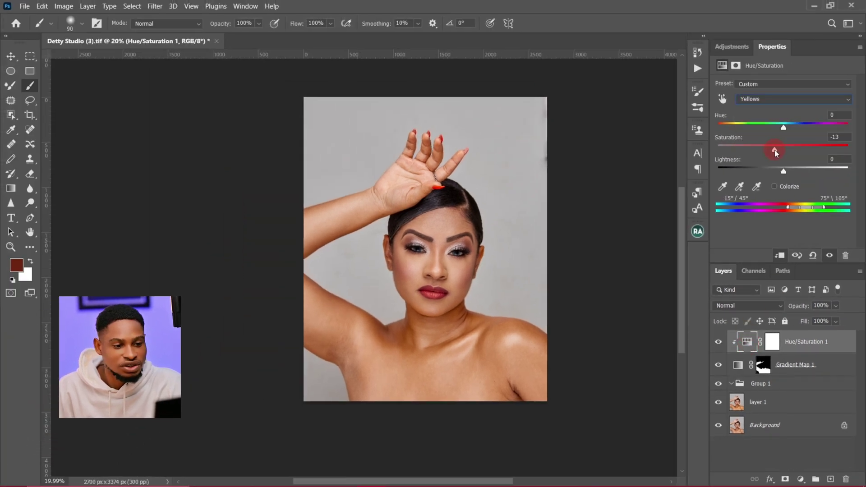
{"action": "left_click", "coordinate": [764, 101]}
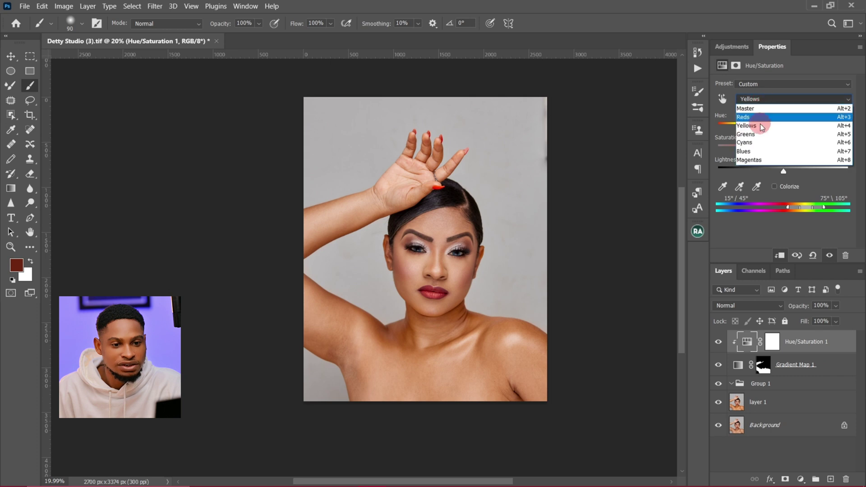
{"action": "left_click", "coordinate": [761, 110]}
{"action": "left_click_drag", "start_coordinate": [783, 151], "coordinate": [776, 153]}
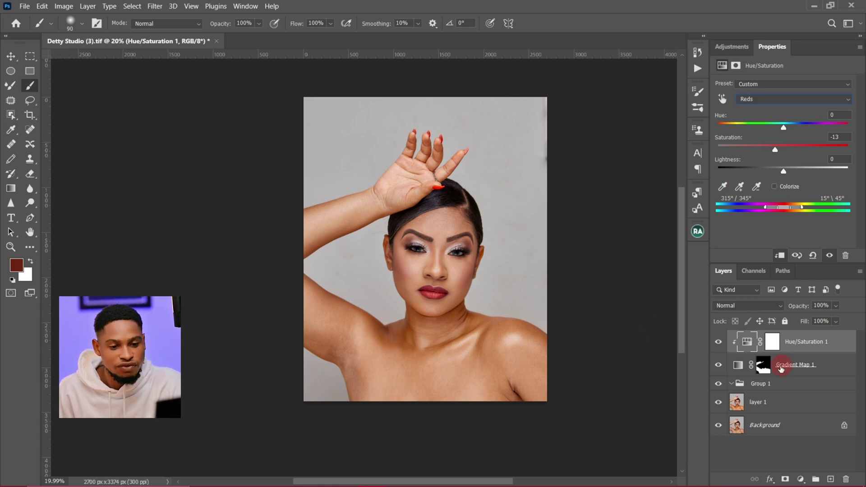
{"action": "left_click", "coordinate": [811, 365]}
- Group the two adjustment layers with Ctrl+G and toggle the group on and off to compare
{"action": "left_click", "coordinate": [812, 347], "text": "ctrl"}
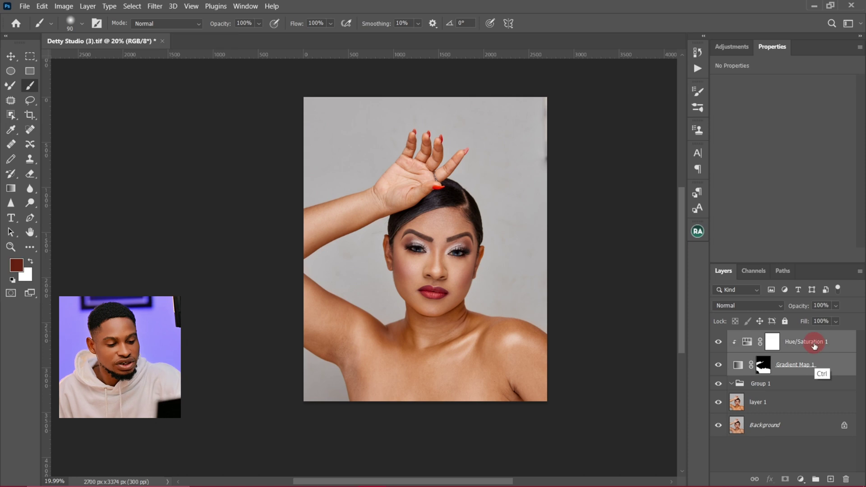
{"action": "key", "text": "ctrl+g"}
{"action": "left_click_drag", "start_coordinate": [483, 264], "coordinate": [507, 264]}
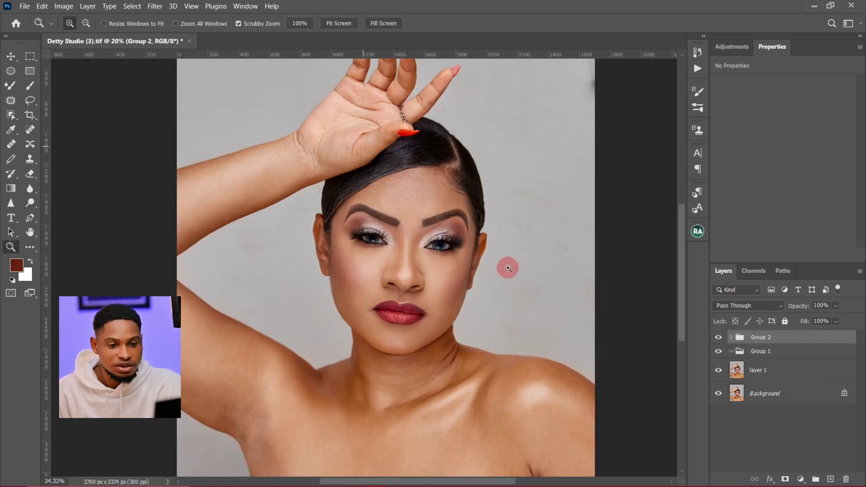
{"action": "left_click", "coordinate": [722, 338]}
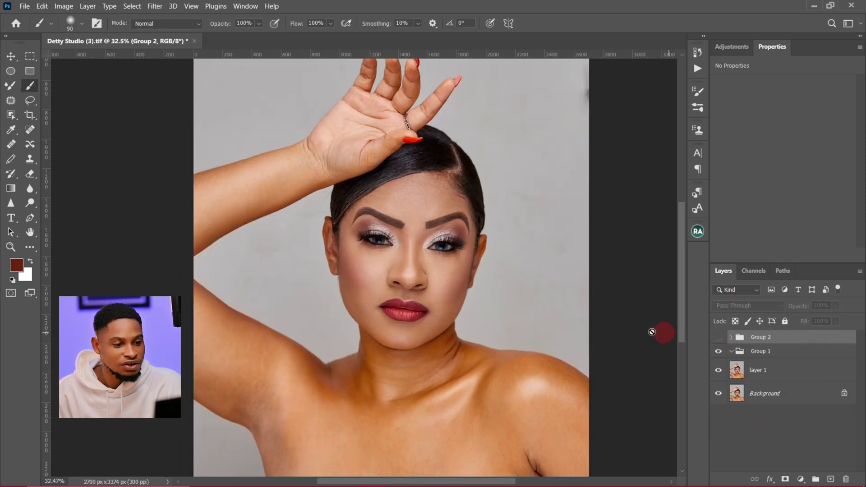
{"action": "left_click_drag", "start_coordinate": [465, 374], "coordinate": [491, 287]}
{"action": "left_click", "coordinate": [719, 338]}
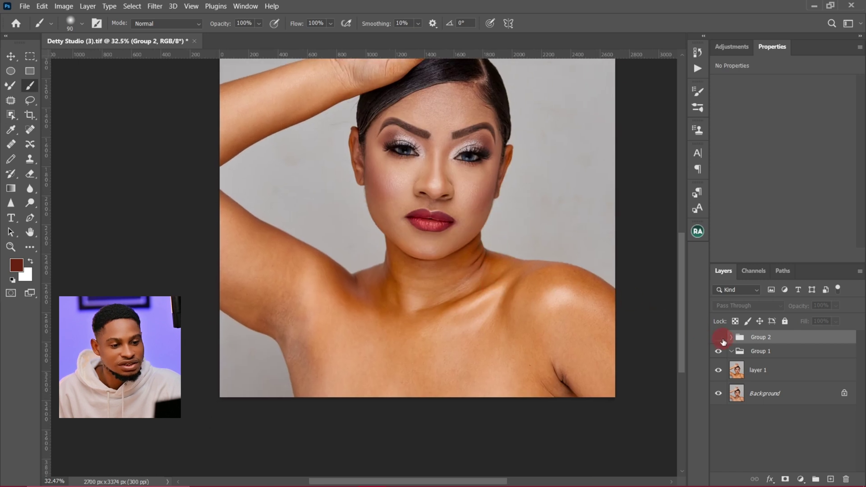
{"action": "left_click", "coordinate": [724, 339]}
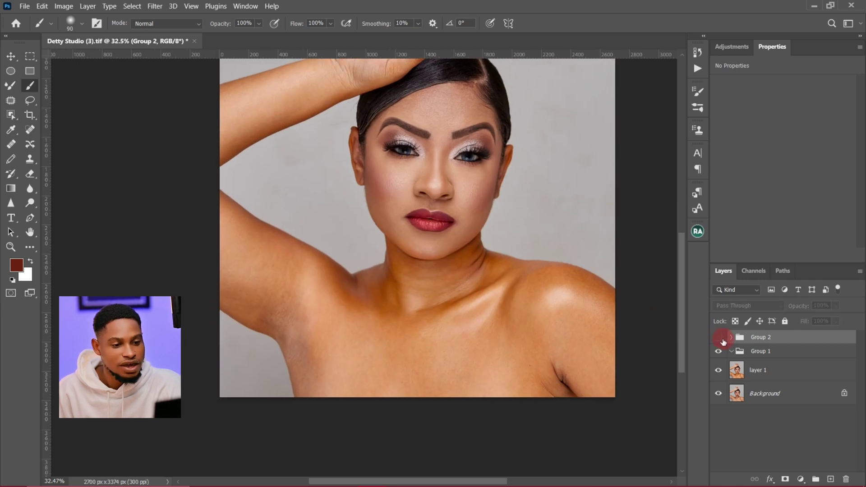
{"action": "left_click", "coordinate": [721, 342]}
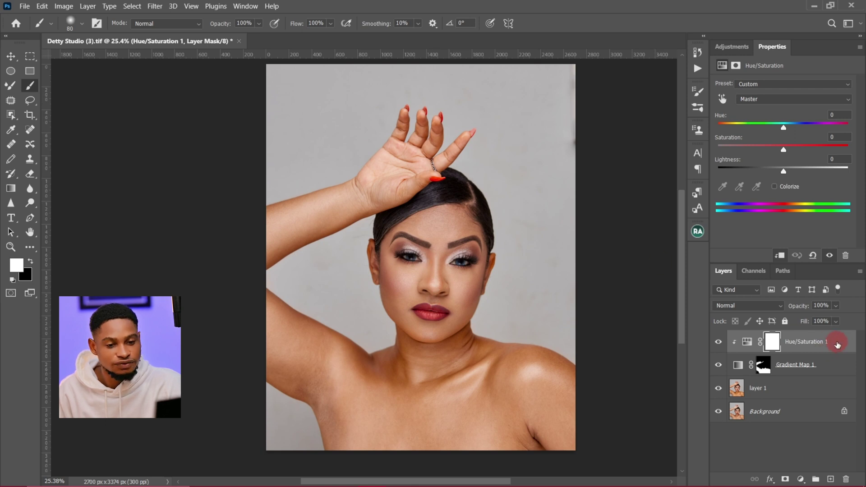
- Regroup Gradient Map 1 and Hue/Saturation 1 into Group 1 and hide it to compare
{"action": "key", "text": "ctrl"}
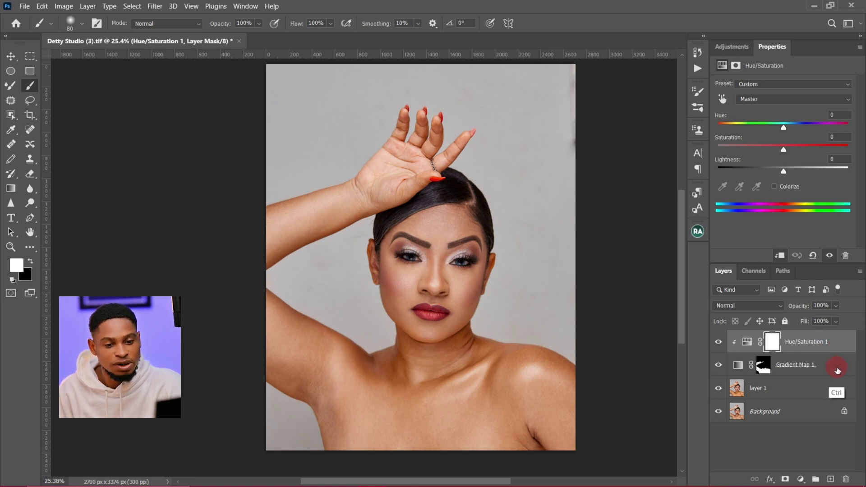
{"action": "left_click", "coordinate": [837, 370], "text": "ctrl"}
{"action": "key", "text": "ctrl+g"}
{"action": "left_click_drag", "start_coordinate": [426, 276], "coordinate": [439, 253]}
{"action": "left_click", "coordinate": [448, 259]}
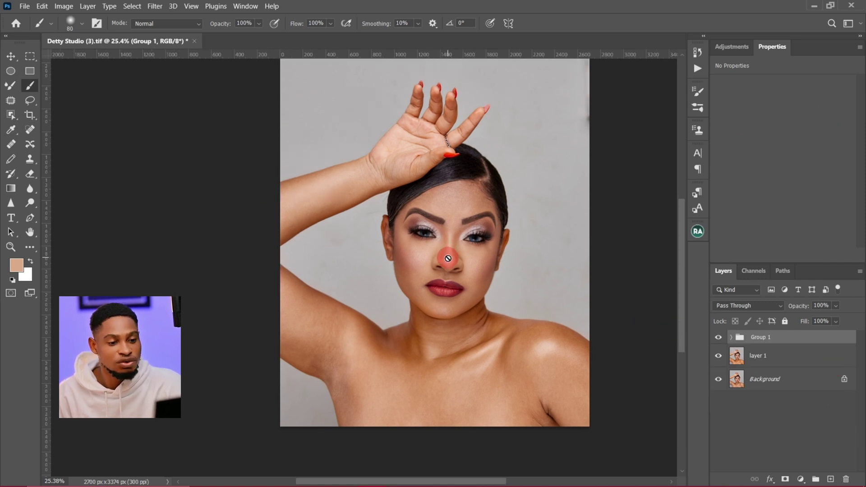
{"action": "left_click", "coordinate": [731, 339]}
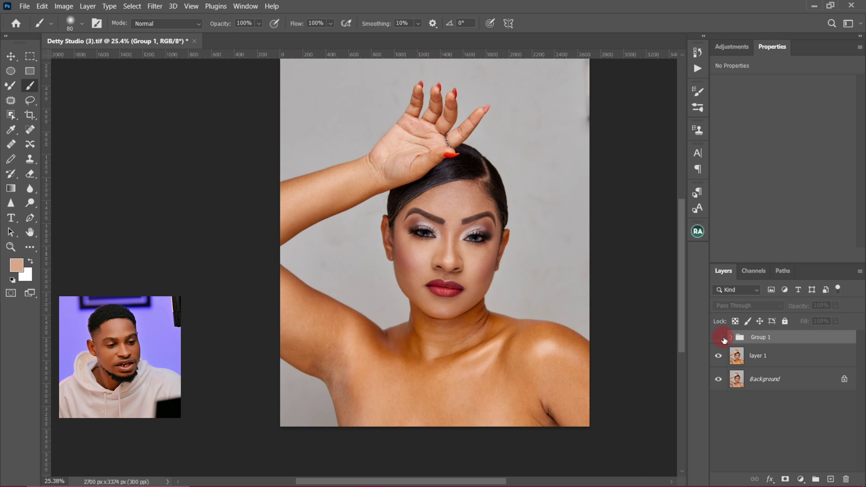
- Zoom in on the neck and shoulders and dab the brush across the portrait
{"action": "key", "text": "z"}
{"action": "left_click_drag", "start_coordinate": [464, 333], "coordinate": [479, 333]}
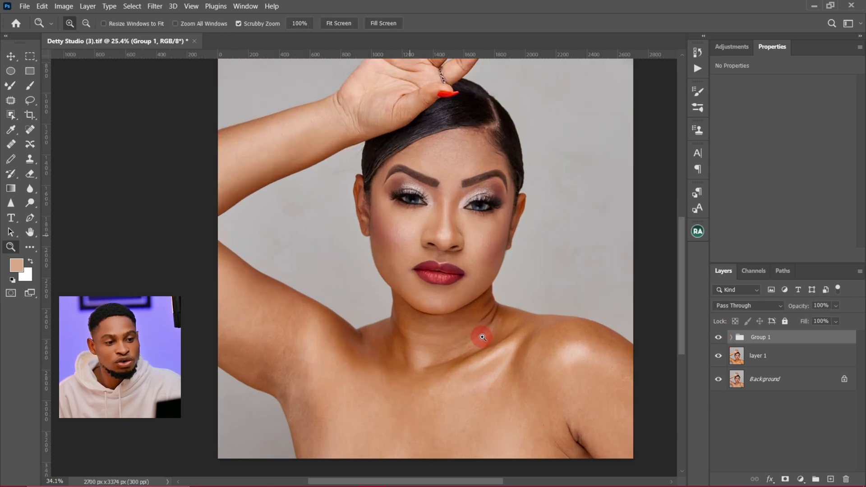
{"action": "key", "text": "b"}
{"action": "left_click", "coordinate": [443, 201]}
{"action": "left_click", "coordinate": [419, 192]}
{"action": "left_click", "coordinate": [393, 215]}
{"action": "left_click", "coordinate": [537, 227]}
{"action": "left_click", "coordinate": [517, 305]}
{"action": "left_click", "coordinate": [507, 345]}
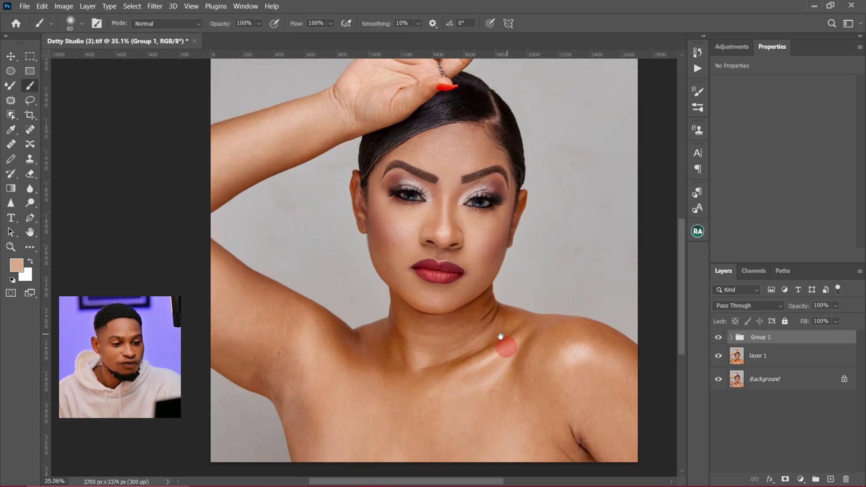
{"action": "scroll", "coordinate": [442, 273], "scroll_direction": "down", "scroll_amount": 2}
{"action": "key", "text": "z"}
{"action": "left_click_drag", "start_coordinate": [477, 269], "coordinate": [661, 325]}
{"action": "left_click", "coordinate": [493, 341]}
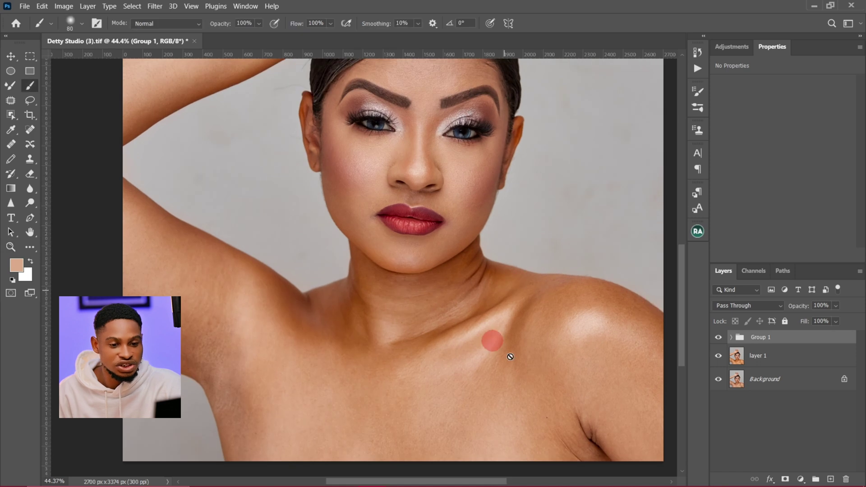
- Reset the painting colours to default and swap foreground and background
{"action": "key", "text": "v"}
{"action": "key", "text": "d"}
{"action": "key", "text": "x"}
{"action": "left_click", "coordinate": [503, 263]}
{"action": "left_click", "coordinate": [772, 389]}
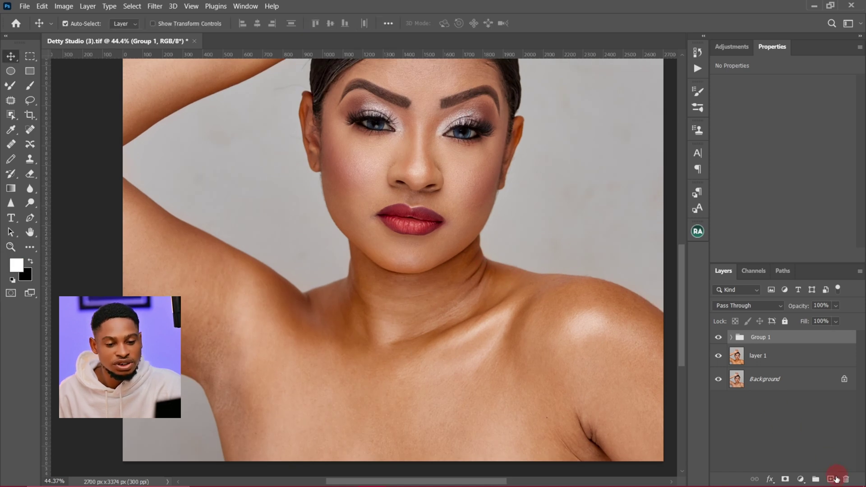
- Add a new layer above Group 1 and paint chest-sampled skin tone over the shoulder and neck
{"action": "left_click", "coordinate": [831, 479]}
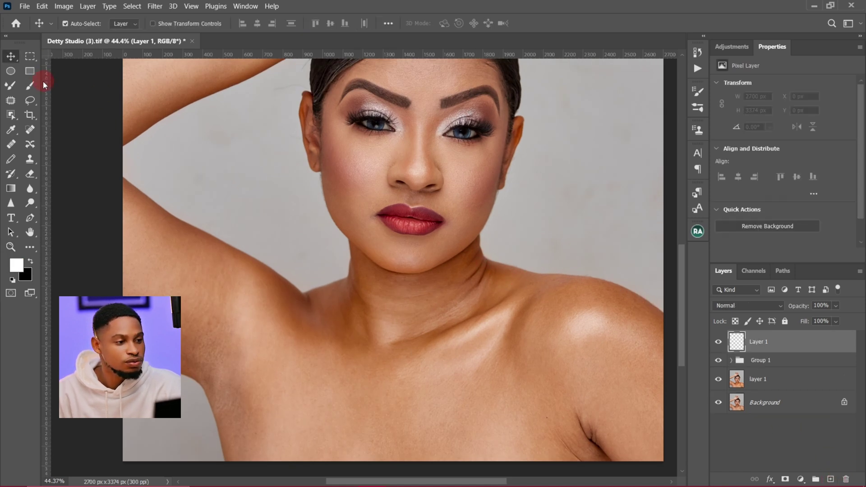
{"action": "left_click", "coordinate": [30, 85]}
{"action": "key", "text": "alt"}
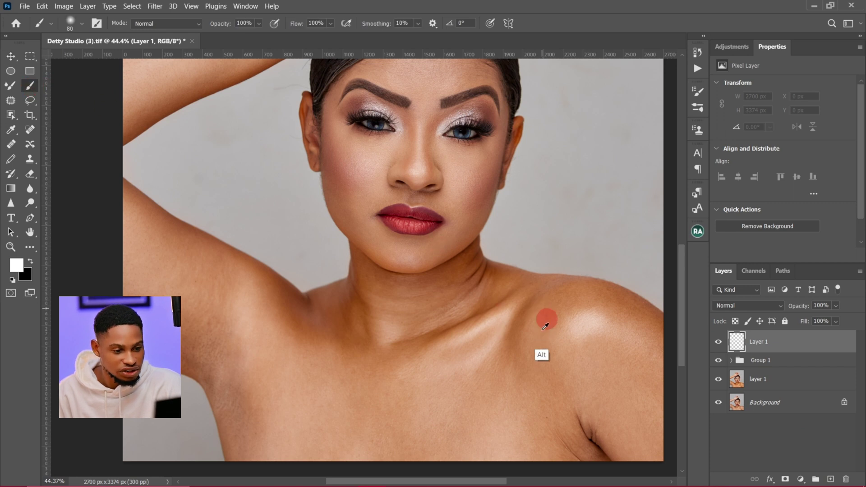
{"action": "left_click", "coordinate": [455, 371], "text": "alt"}
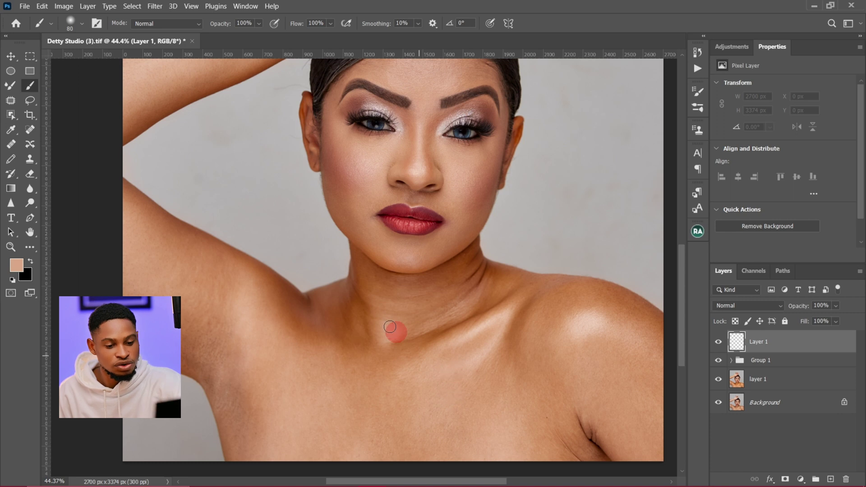
{"action": "key", "text": "bracketleft"}
{"action": "mouse_move", "coordinate": [350, 310]}
{"action": "left_mouse_down"}
{"action": "mouse_move", "coordinate": [320, 311]}
{"action": "mouse_move", "coordinate": [270, 282]}
{"action": "mouse_move", "coordinate": [321, 333]}
{"action": "mouse_move", "coordinate": [371, 350]}
{"action": "mouse_move", "coordinate": [356, 252]}
{"action": "mouse_move", "coordinate": [422, 313]}
{"action": "mouse_move", "coordinate": [469, 305]}
{"action": "mouse_move", "coordinate": [512, 344]}
{"action": "mouse_move", "coordinate": [566, 297]}
{"action": "mouse_move", "coordinate": [636, 321]}
{"action": "mouse_move", "coordinate": [465, 268]}
{"action": "mouse_move", "coordinate": [472, 277]}
{"action": "mouse_move", "coordinate": [362, 265]}
{"action": "mouse_move", "coordinate": [291, 309]}
{"action": "mouse_move", "coordinate": [350, 284]}
{"action": "left_mouse_up"}
{"action": "key", "text": "bracketleft"}
{"action": "key", "text": "bracketleft"}
{"action": "key", "text": "bracketleft"}
{"action": "key", "text": "bracketleft"}
{"action": "scroll", "coordinate": [456, 314], "scroll_direction": "down", "scroll_amount": 1}
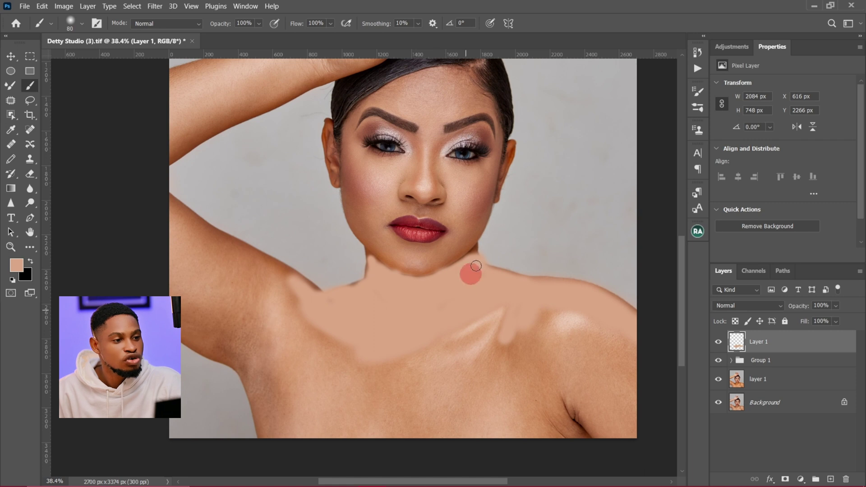
- Apply a Gaussian Blur with a 40.1-pixel radius to the skin-colour Layer 1
{"action": "left_click", "coordinate": [155, 6]}
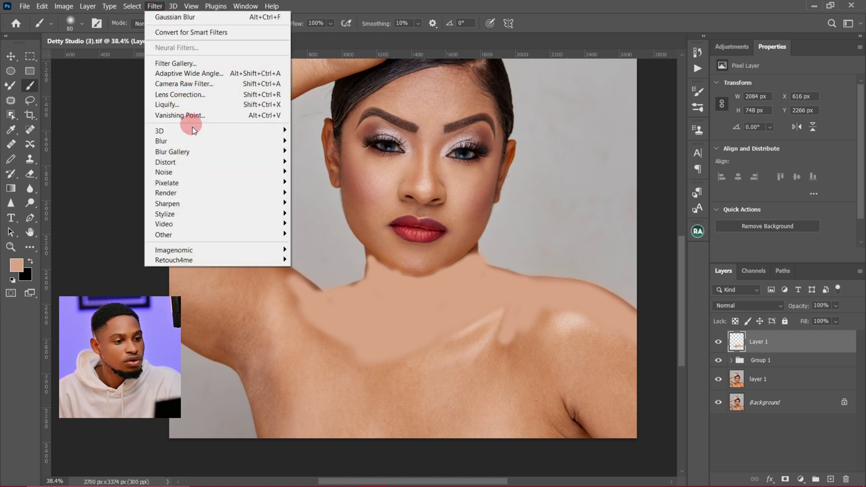
{"action": "mouse_move", "coordinate": [209, 142]}
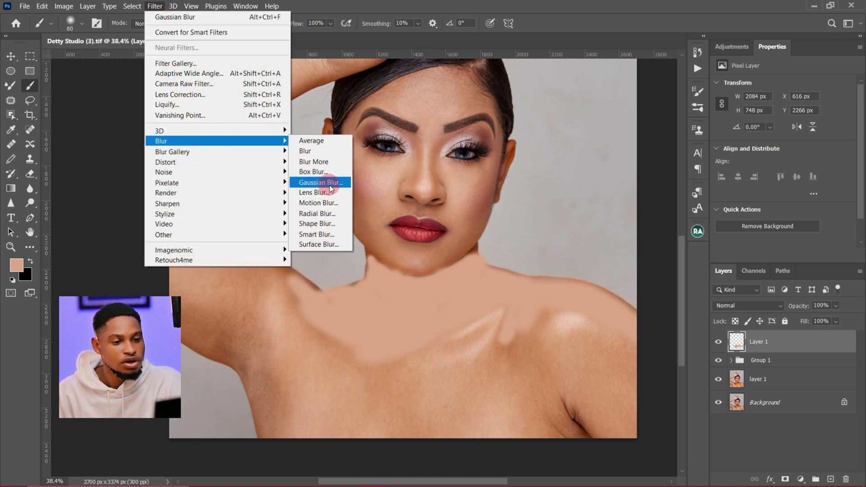
{"action": "left_click", "coordinate": [328, 183]}
{"action": "left_click_drag", "start_coordinate": [568, 274], "coordinate": [562, 272]}
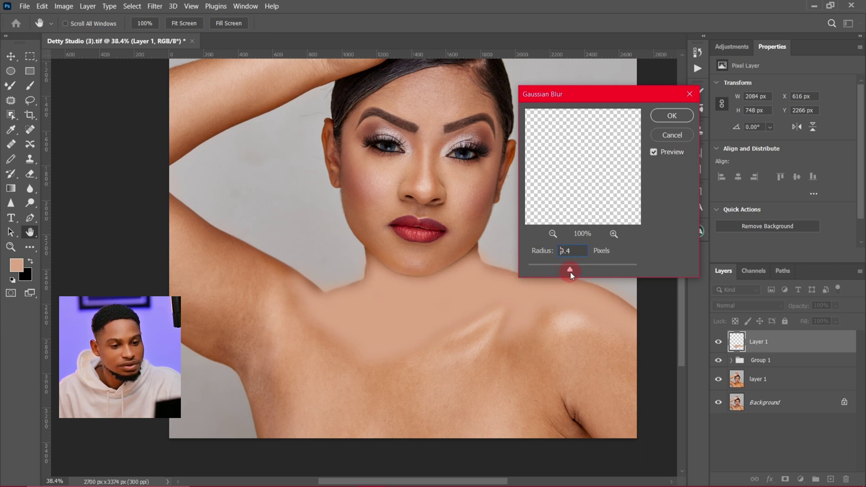
{"action": "left_click_drag", "start_coordinate": [571, 272], "coordinate": [584, 270]}
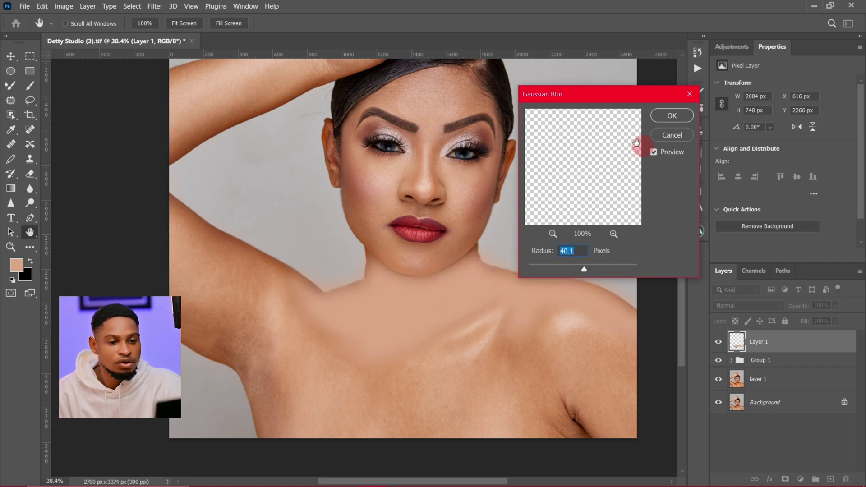
{"action": "left_click", "coordinate": [672, 116]}
- Try Color and Dissolve blend modes on the paint layer, ending on Normal
{"action": "key", "text": "b"}
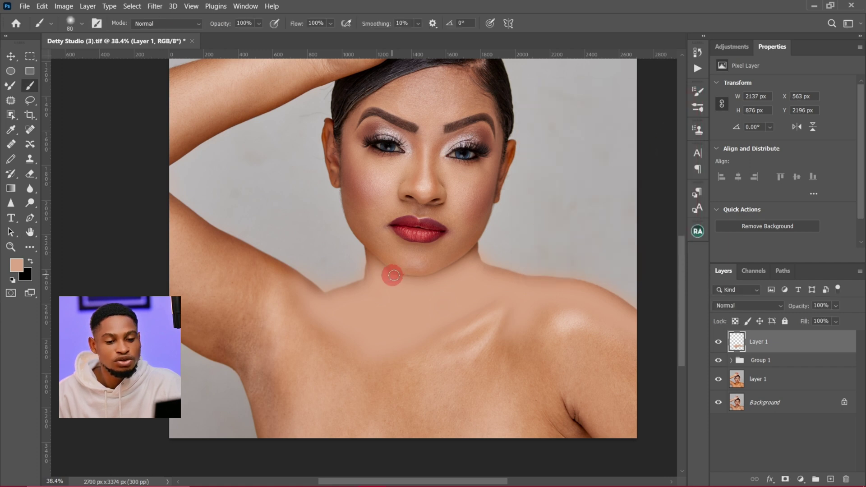
{"action": "left_click", "coordinate": [756, 304]}
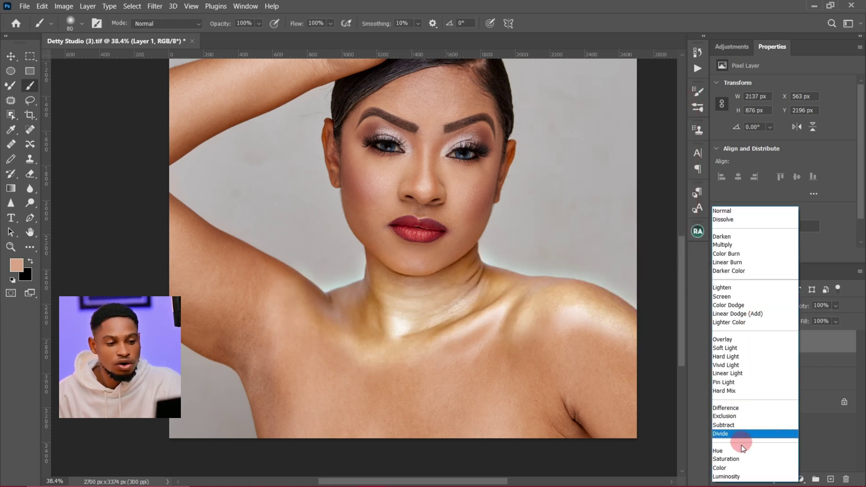
{"action": "left_click", "coordinate": [735, 467]}
{"action": "left_click", "coordinate": [746, 310]}
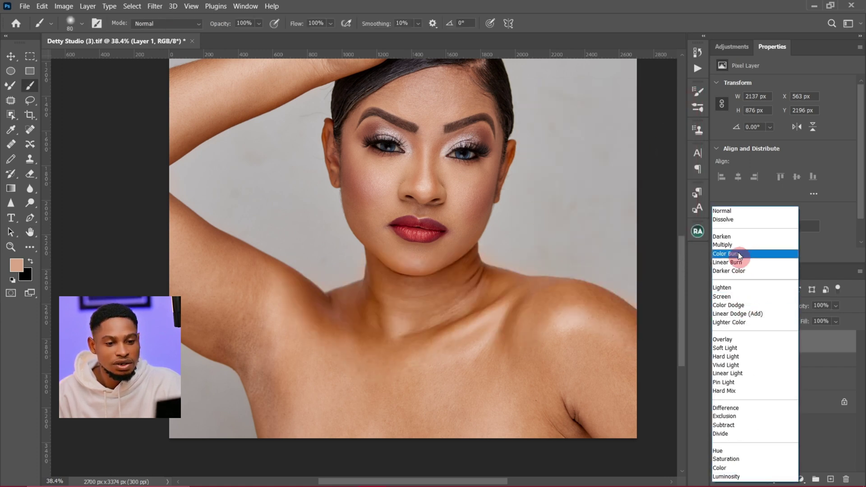
{"action": "left_click", "coordinate": [743, 215]}
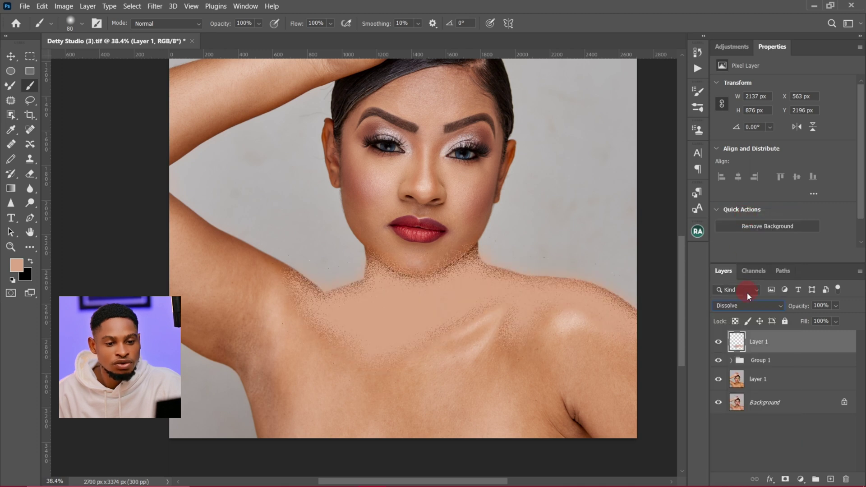
{"action": "left_click", "coordinate": [747, 303]}
{"action": "left_click", "coordinate": [737, 211]}
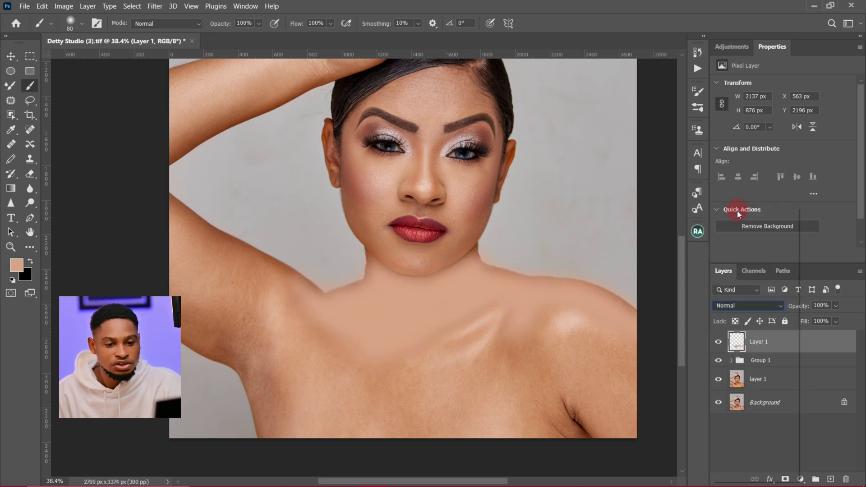
- Lower the paint layer's opacity to 32% and compare it hidden and shown
{"action": "left_click", "coordinate": [826, 306]}
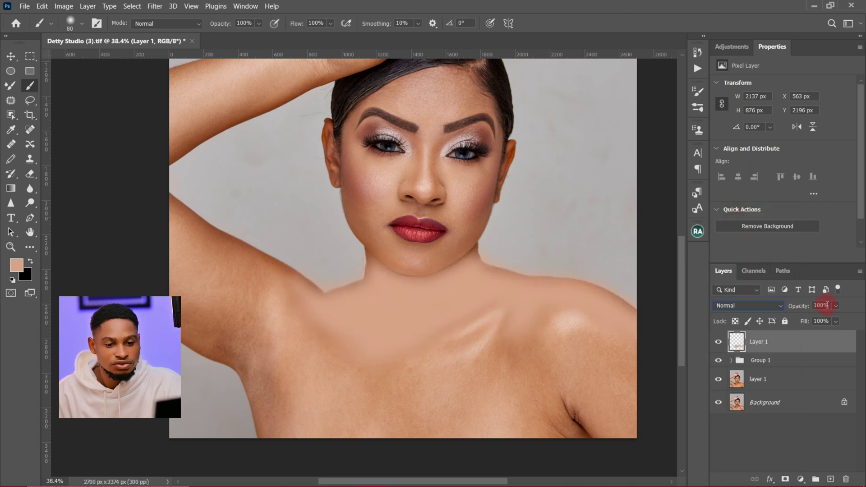
{"action": "left_click_drag", "start_coordinate": [835, 320], "coordinate": [833, 320]}
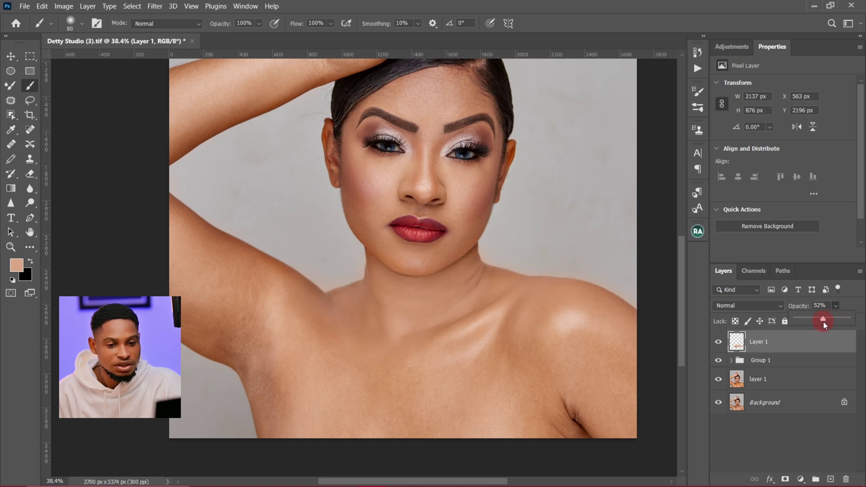
{"action": "left_click_drag", "start_coordinate": [816, 323], "coordinate": [811, 318]}
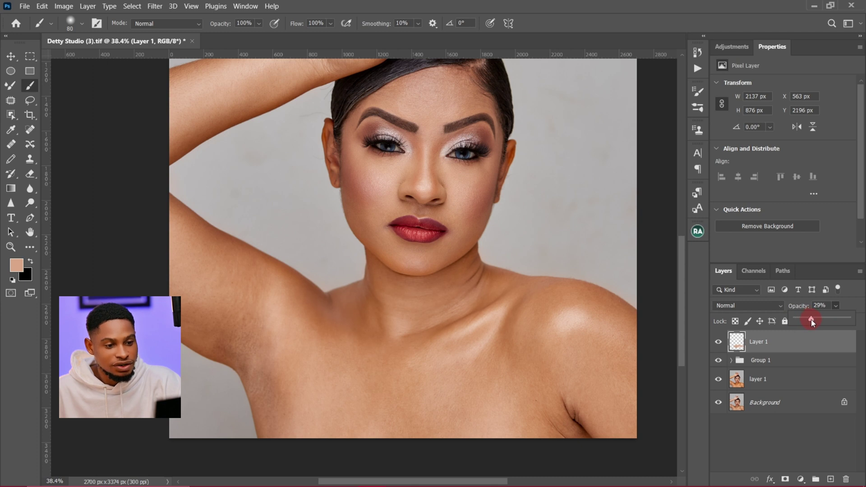
{"action": "left_click_drag", "start_coordinate": [812, 319], "coordinate": [812, 319]}
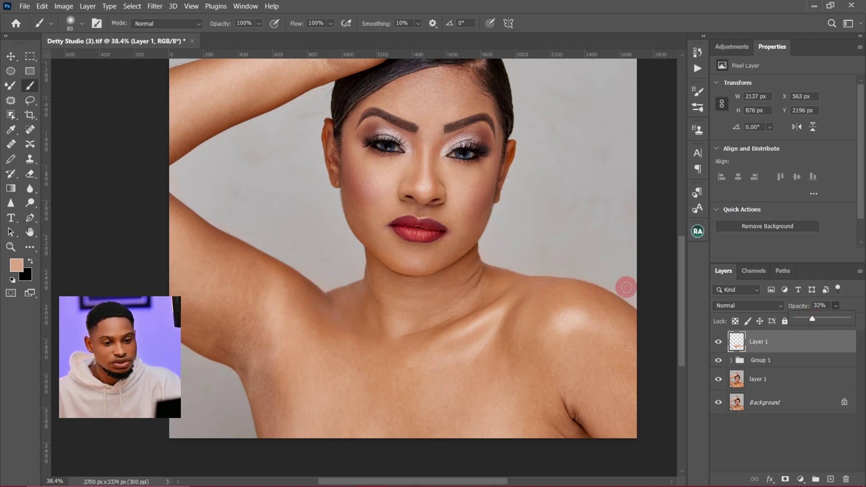
{"action": "left_click", "coordinate": [722, 344]}
{"action": "left_click", "coordinate": [722, 343]}
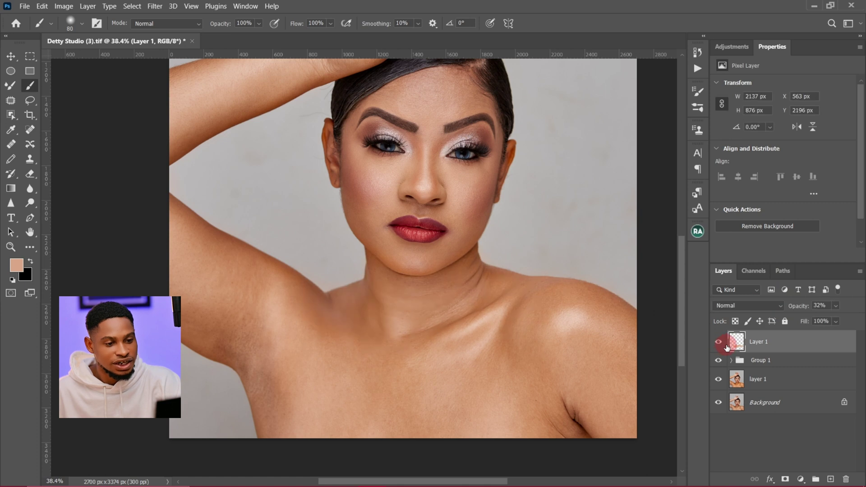
- Zoom out to the whole portrait and recheck the paint layer's effect by toggling it
{"action": "key", "text": "z"}
{"action": "left_click_drag", "start_coordinate": [474, 310], "coordinate": [449, 326]}
{"action": "key", "text": "b"}
{"action": "left_click", "coordinate": [718, 342]}
{"action": "left_click", "coordinate": [719, 342]}
{"action": "left_click", "coordinate": [836, 305]}
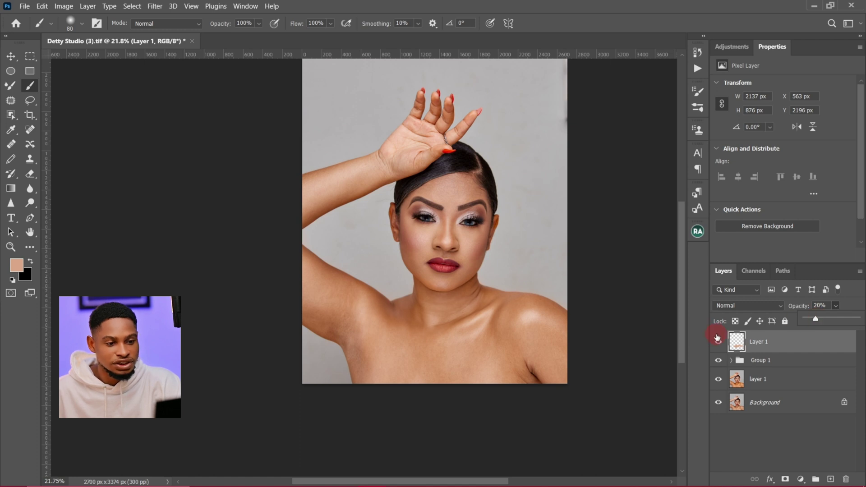
- Compare the portrait with Layer 1 hidden and shown, then delete Layer 1
{"action": "left_click", "coordinate": [718, 342]}
{"action": "left_click", "coordinate": [720, 344]}
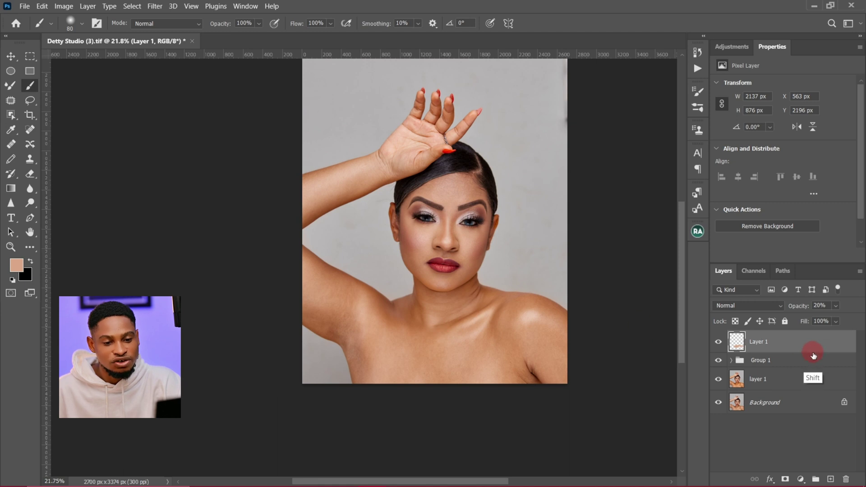
{"action": "key", "text": "Delete"}
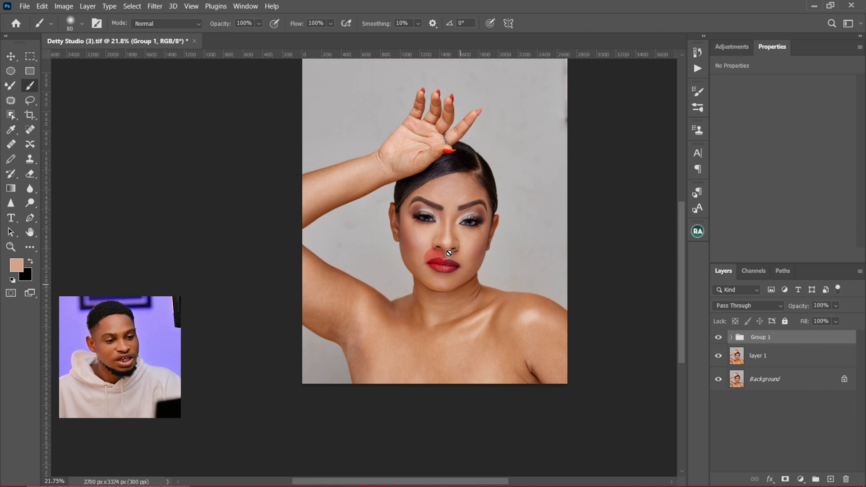
- Recentre the portrait, compare with Group 1 hidden and shown, and set Group 1 to 70% opacity
{"action": "left_click_drag", "start_coordinate": [493, 297], "coordinate": [434, 277]}
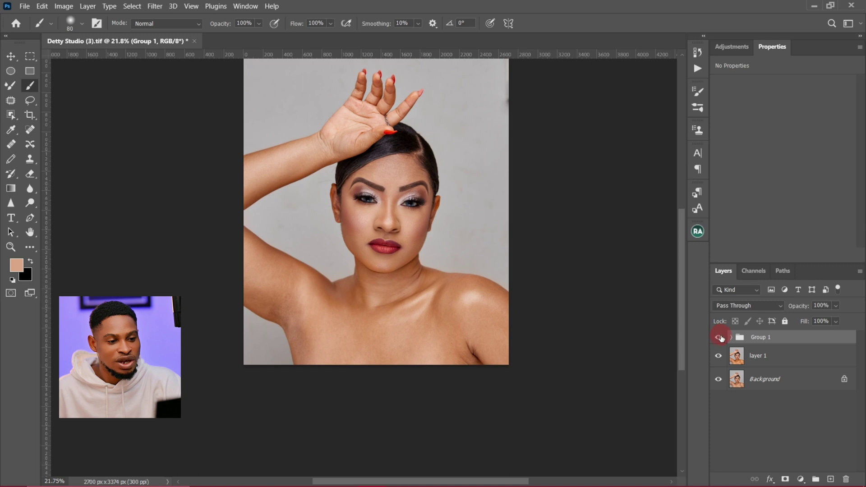
{"action": "left_click", "coordinate": [719, 337]}
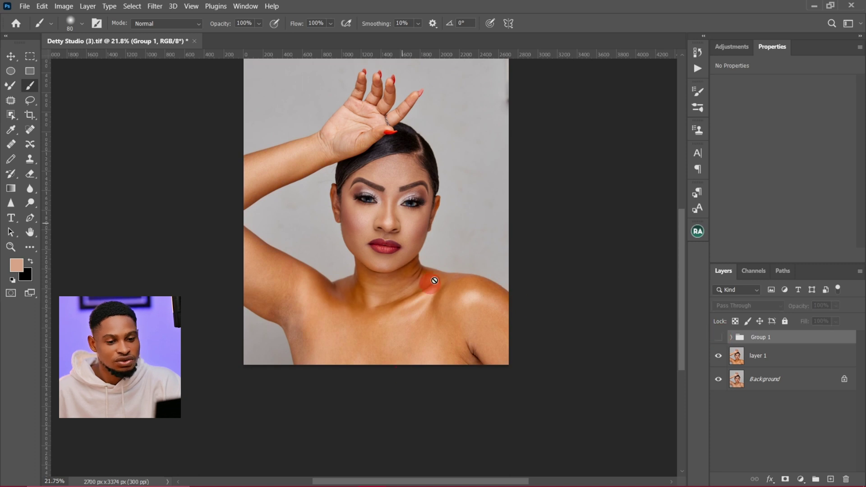
{"action": "left_click", "coordinate": [721, 340]}
{"action": "left_click", "coordinate": [723, 341]}
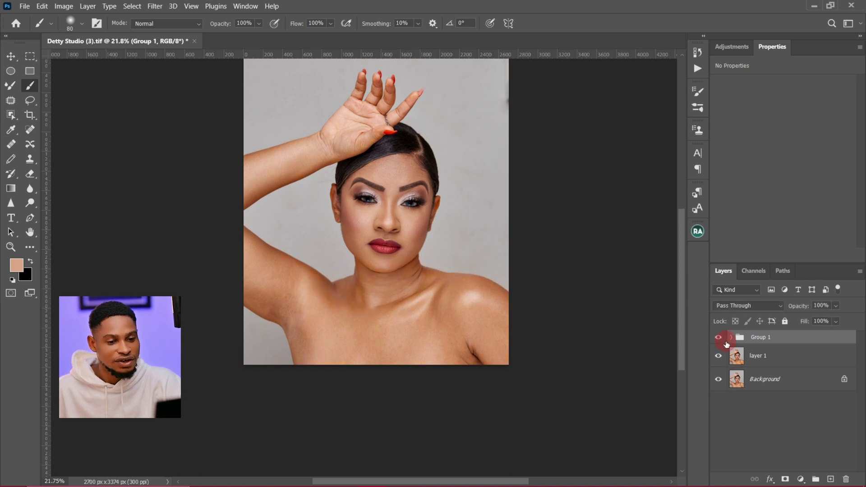
{"action": "left_click", "coordinate": [723, 340]}
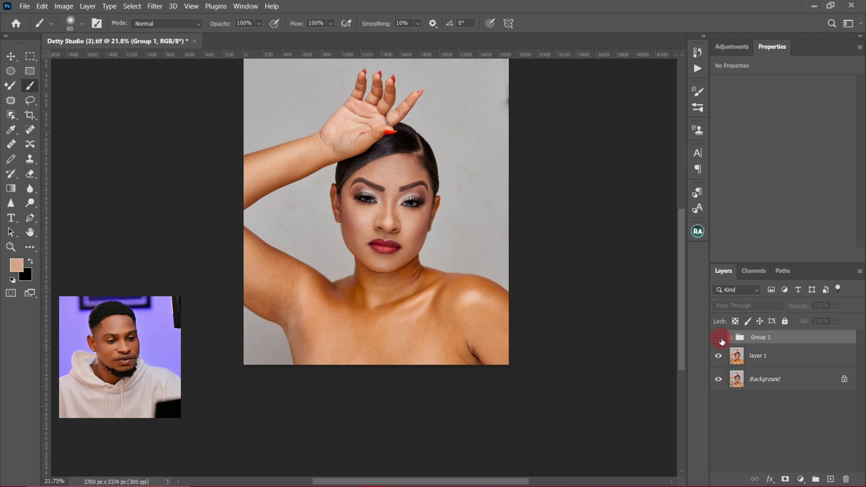
{"action": "left_click", "coordinate": [721, 340]}
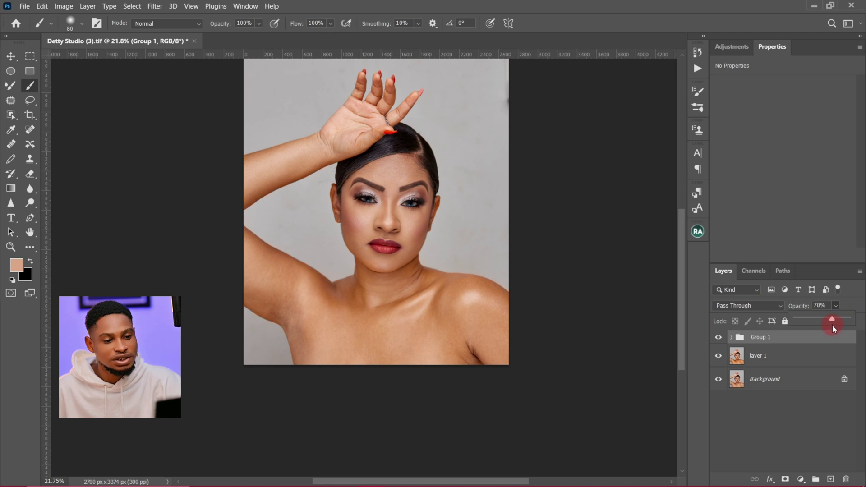
{"action": "left_click", "coordinate": [721, 341]}
{"action": "left_click", "coordinate": [721, 341]}
{"action": "left_click", "coordinate": [721, 341]}
{"action": "scroll", "coordinate": [374, 194], "scroll_direction": "up", "scroll_amount": 1}
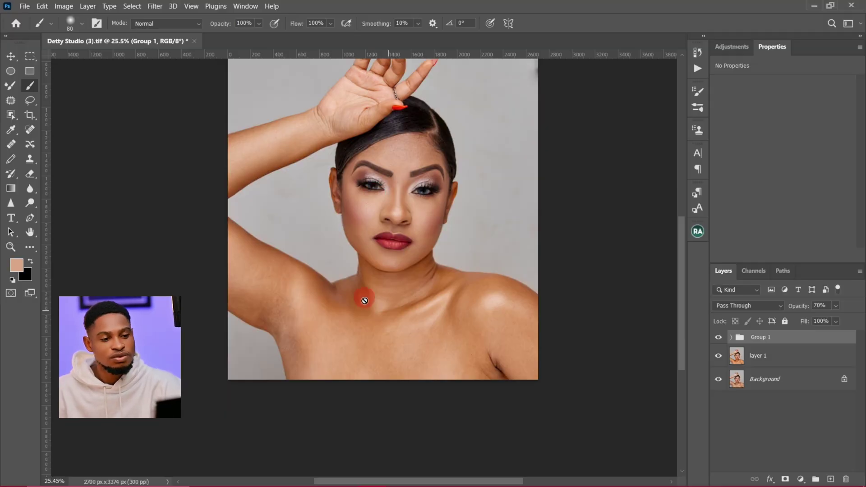
{"action": "left_click", "coordinate": [719, 337]}
{"action": "left_click", "coordinate": [719, 338]}
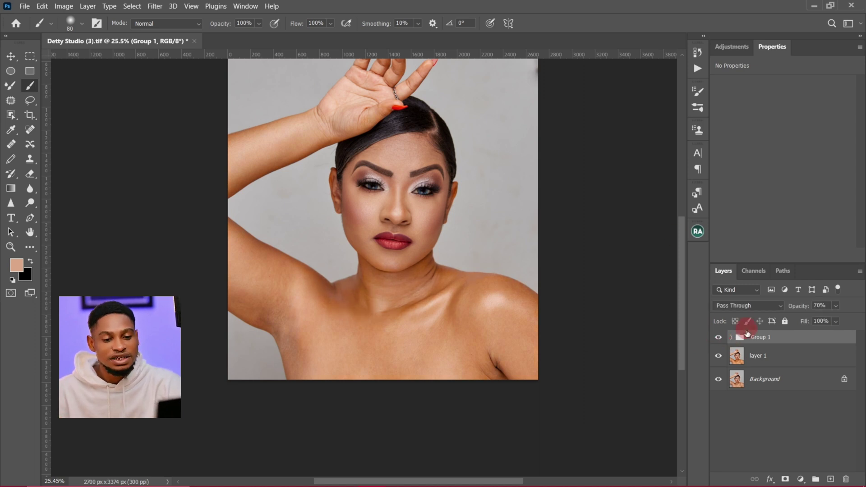
{"action": "left_click", "coordinate": [731, 337]}
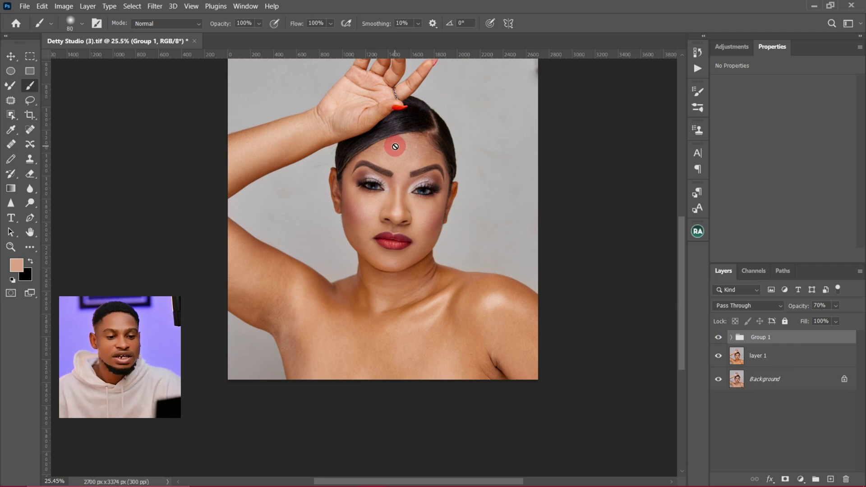
{"action": "left_click", "coordinate": [720, 338]}
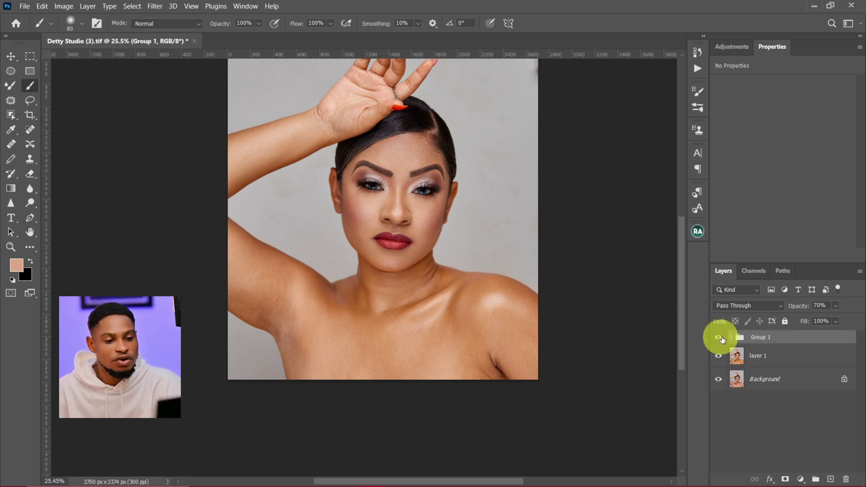
{"action": "left_click", "coordinate": [718, 338]}
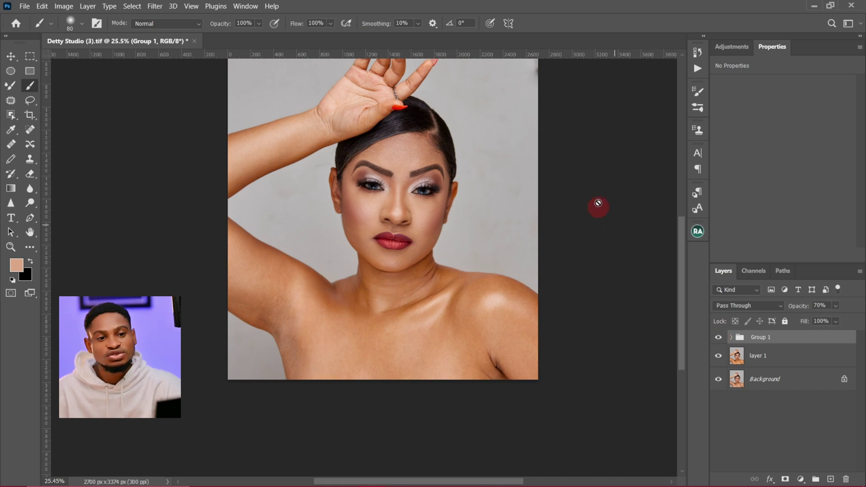
- Play the Color correction action and open the new Gradient Map 2's gradient in the Gradient Editor
{"action": "left_click", "coordinate": [696, 70]}
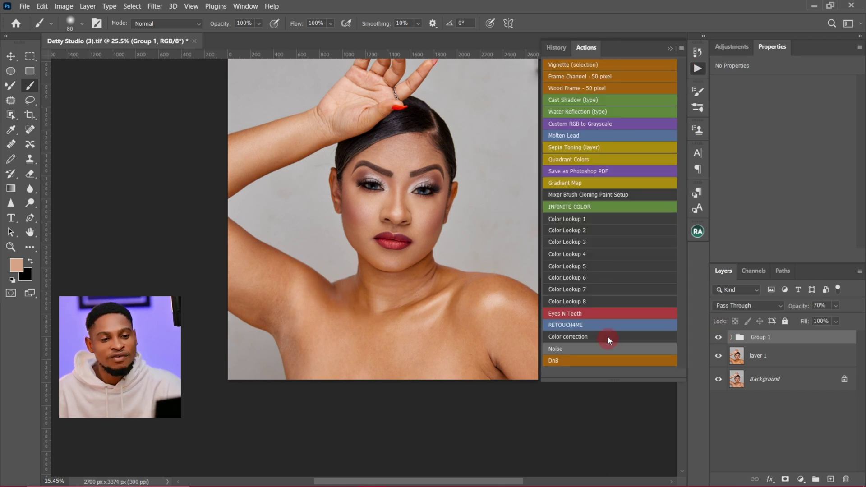
{"action": "left_click", "coordinate": [573, 337]}
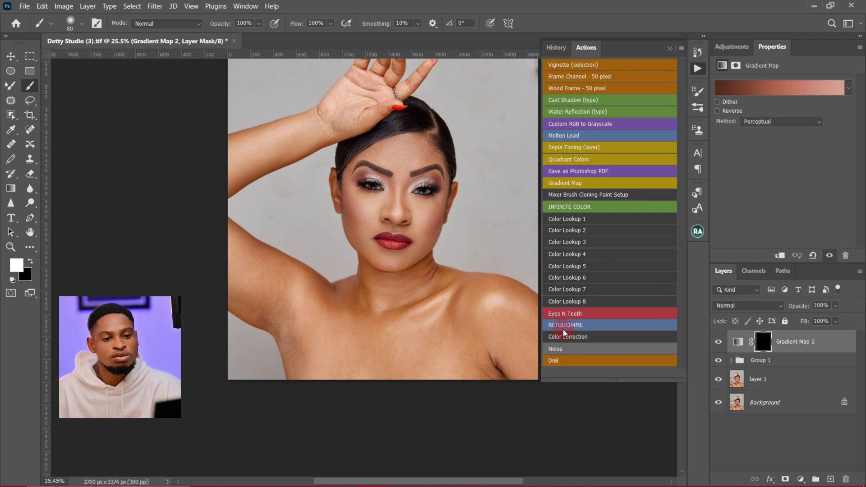
{"action": "left_click", "coordinate": [743, 88]}
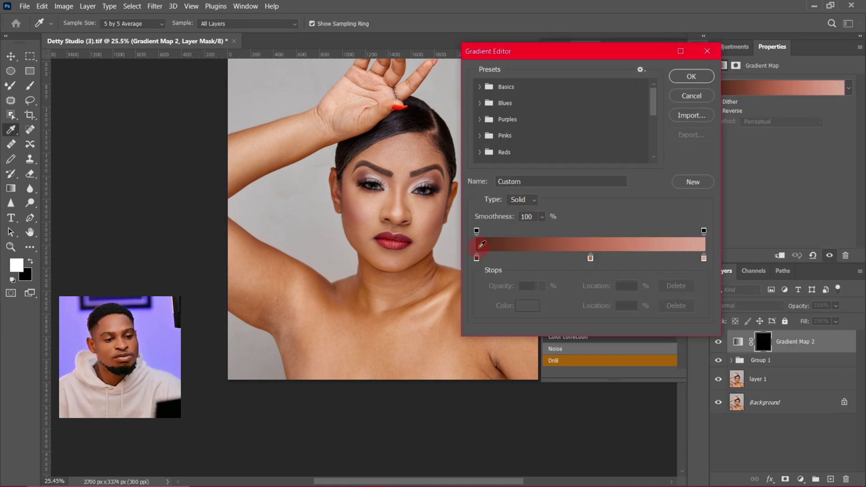